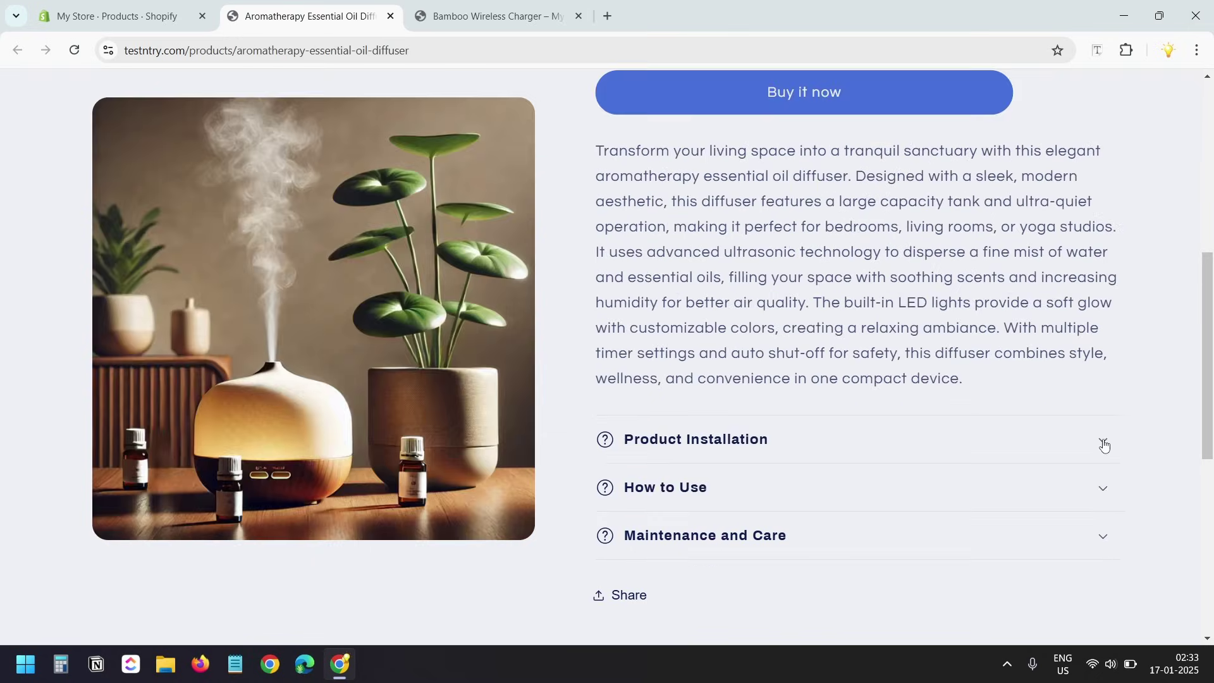
Expand the Product Installation, How to Use and Maintenance and Care accordions on the diffuser's storefront page
{"action": "left_click", "coordinate": [1100, 438]}
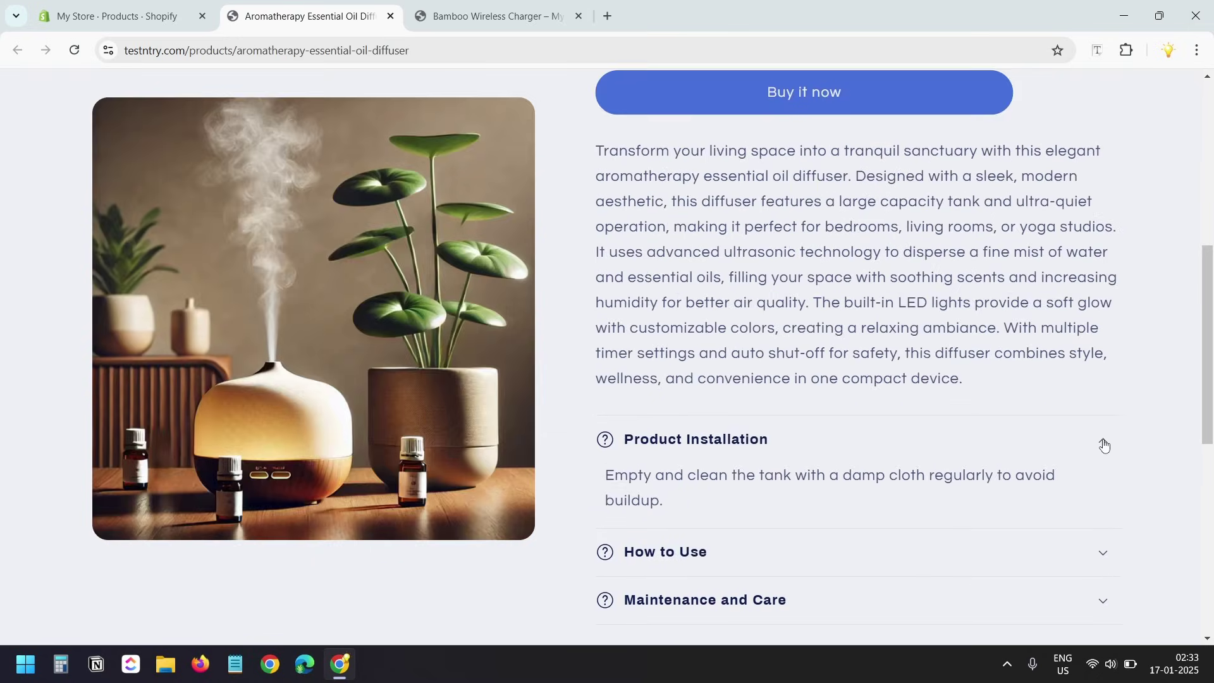
{"action": "scroll", "coordinate": [1100, 441], "scroll_direction": "down", "scroll_amount": 3}
{"action": "left_click", "coordinate": [1097, 411]}
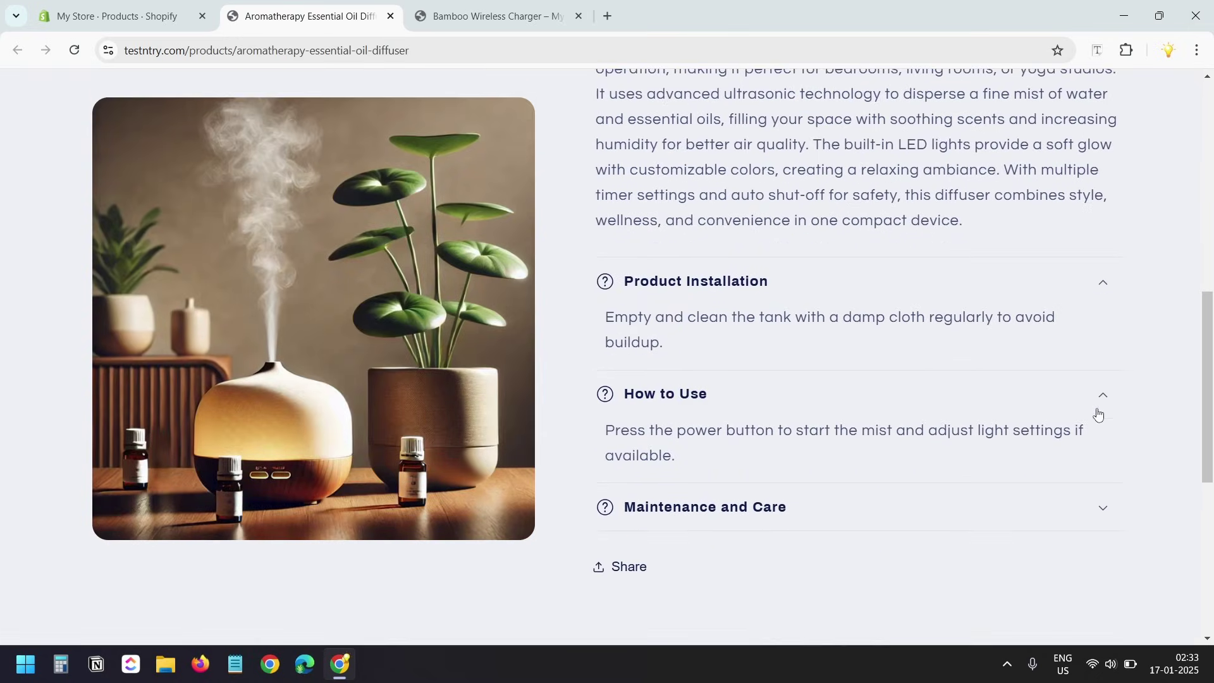
{"action": "left_click", "coordinate": [1100, 504]}
{"action": "scroll", "coordinate": [1164, 201], "scroll_direction": "down", "scroll_amount": 1}
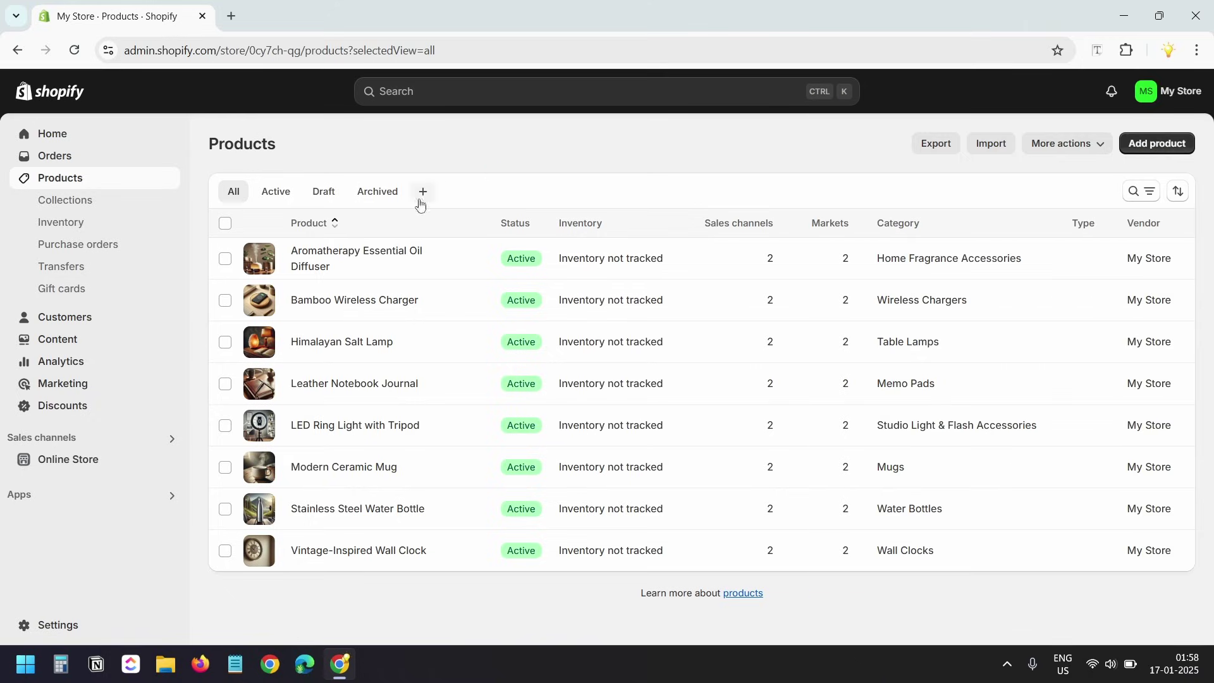
Open the Aromatherapy Essential Oil Diffuser from the Products list
{"action": "left_click", "coordinate": [358, 251]}
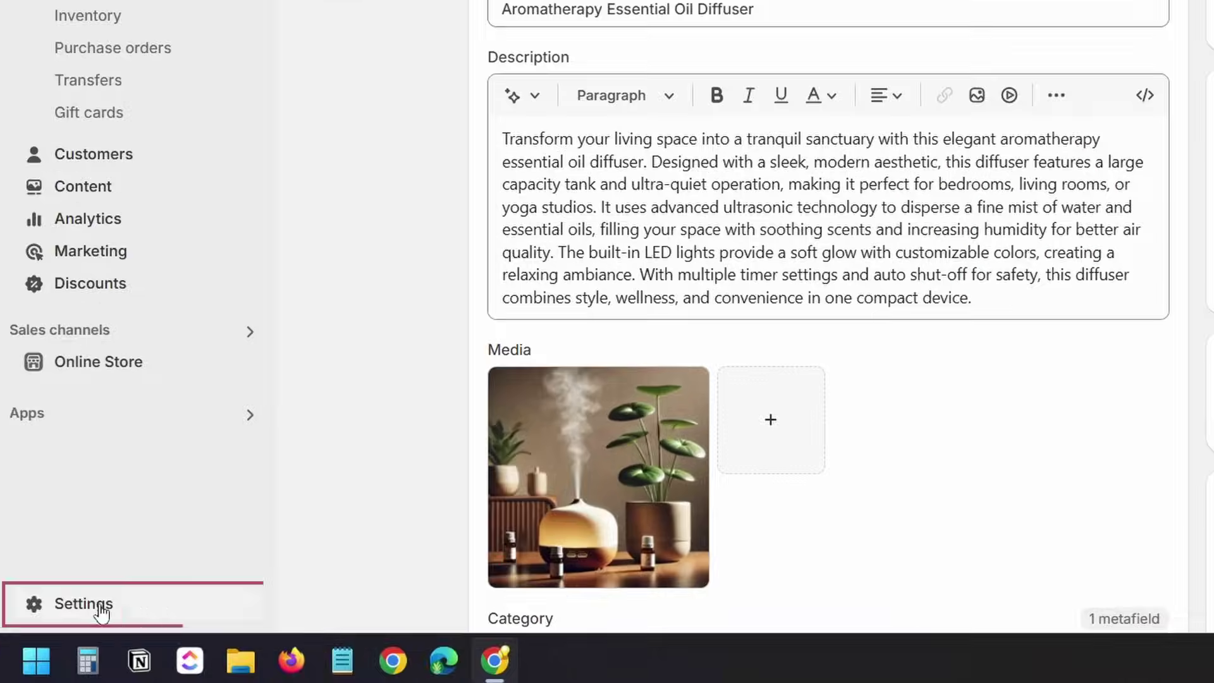
Go to Settings > Custom data > Products to view the product metafield definitions
{"action": "left_click", "coordinate": [70, 629]}
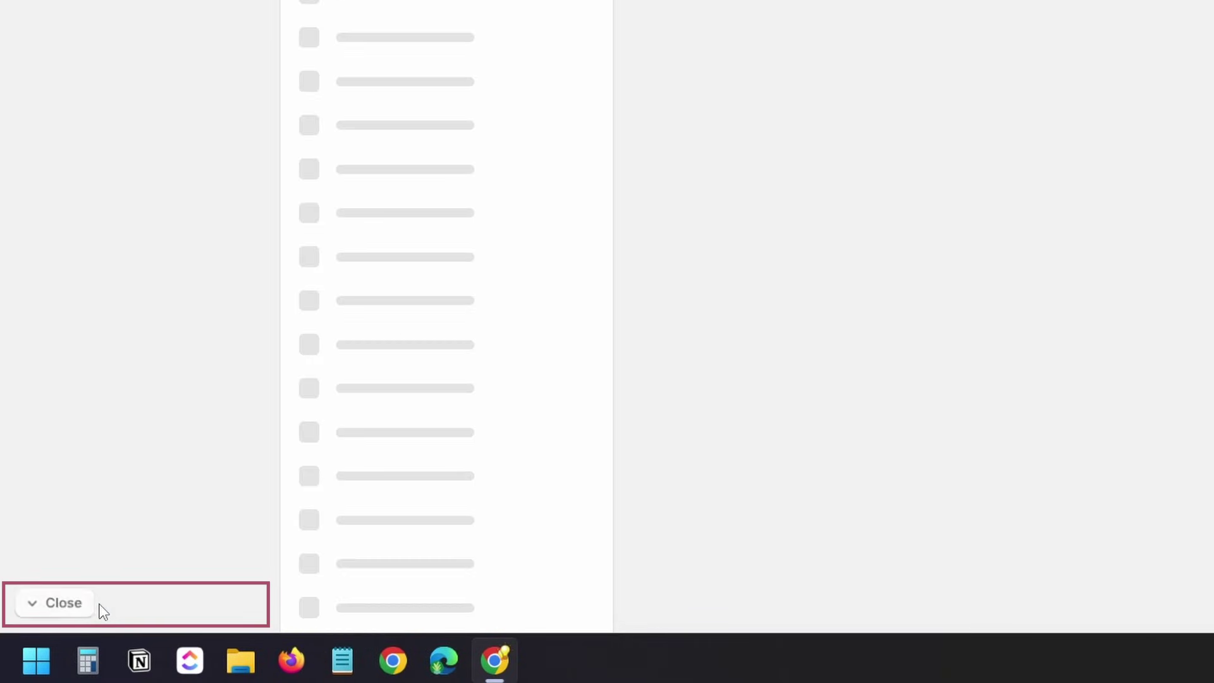
{"action": "scroll", "coordinate": [496, 499], "scroll_direction": "down", "scroll_amount": 5}
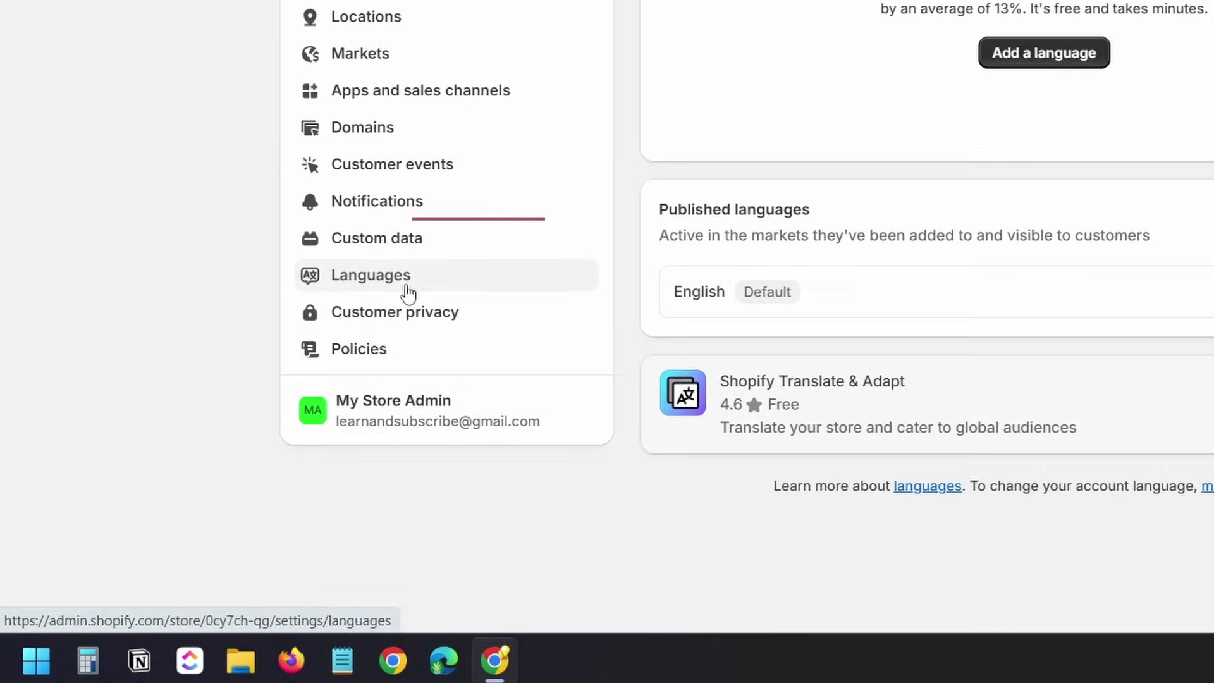
{"action": "left_click", "coordinate": [404, 245]}
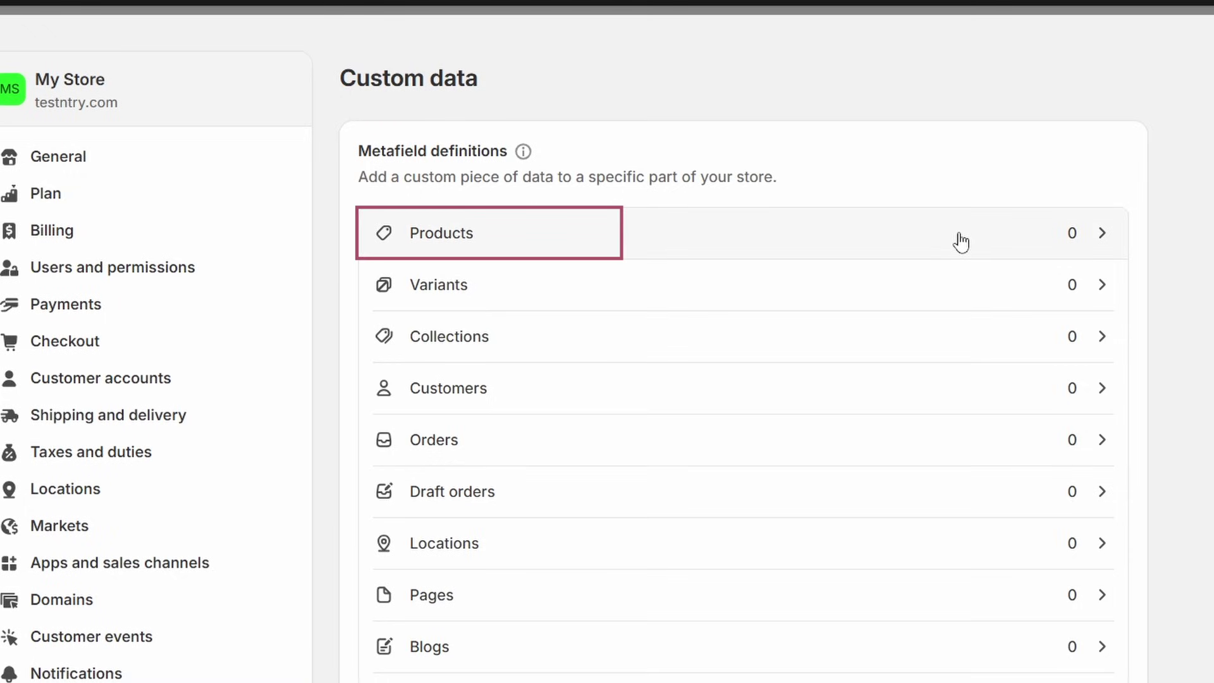
{"action": "left_click", "coordinate": [959, 235]}
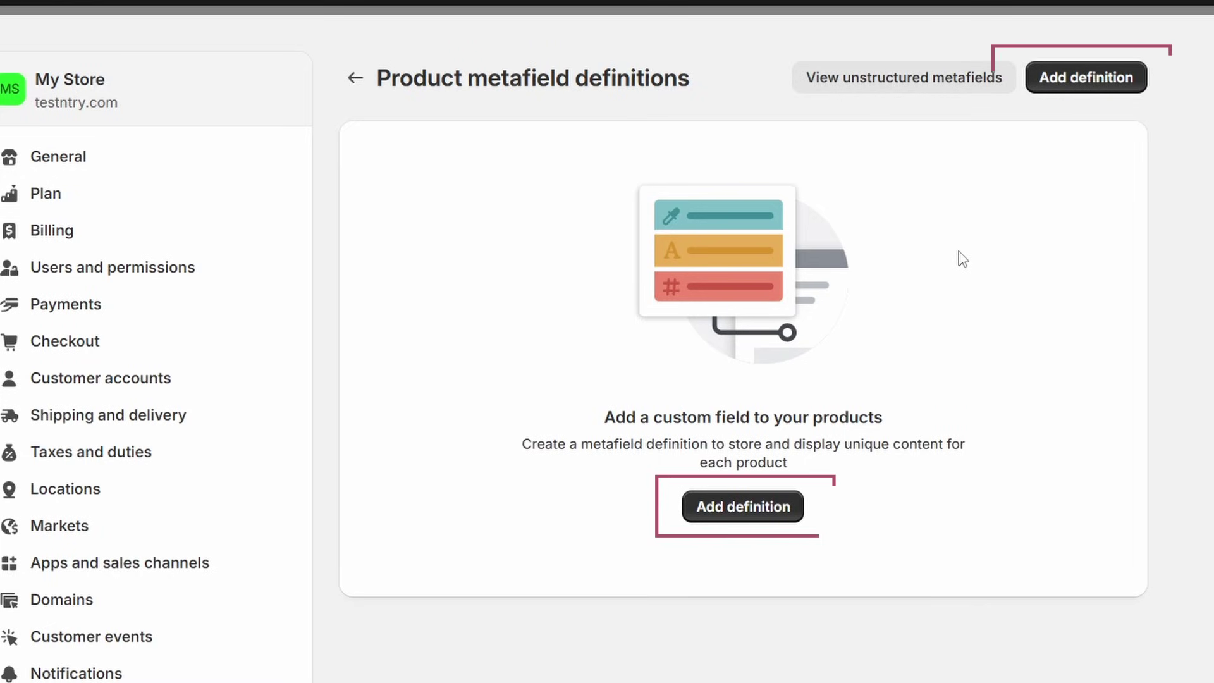
Add and save a 'Product Installation' product metafield definition of type Multi-line text
{"action": "left_click", "coordinate": [778, 513]}
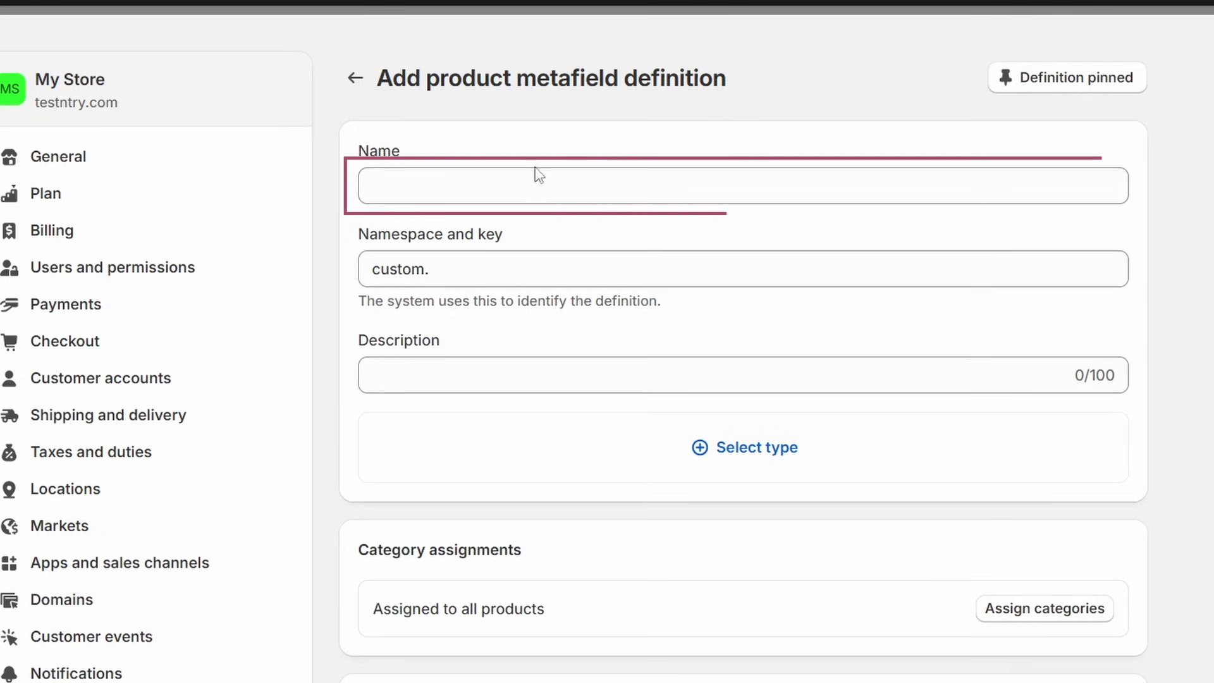
{"action": "left_click", "coordinate": [487, 189]}
{"action": "type", "text": "Product Installation"}
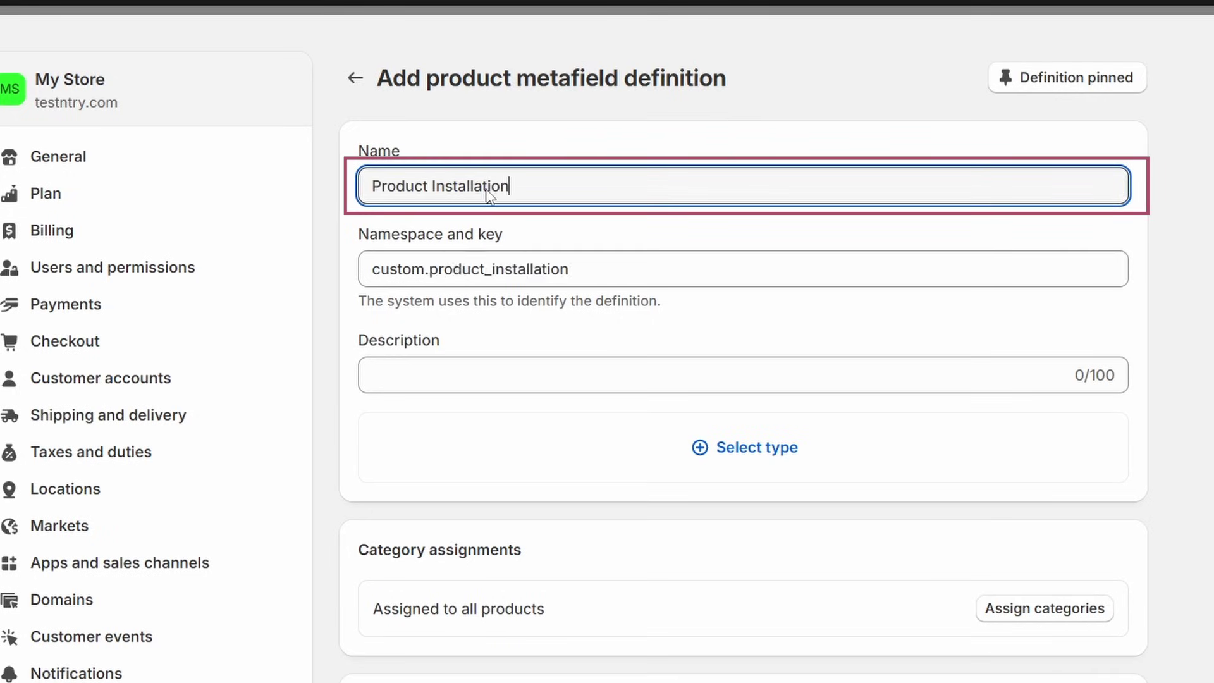
{"action": "left_click", "coordinate": [518, 247]}
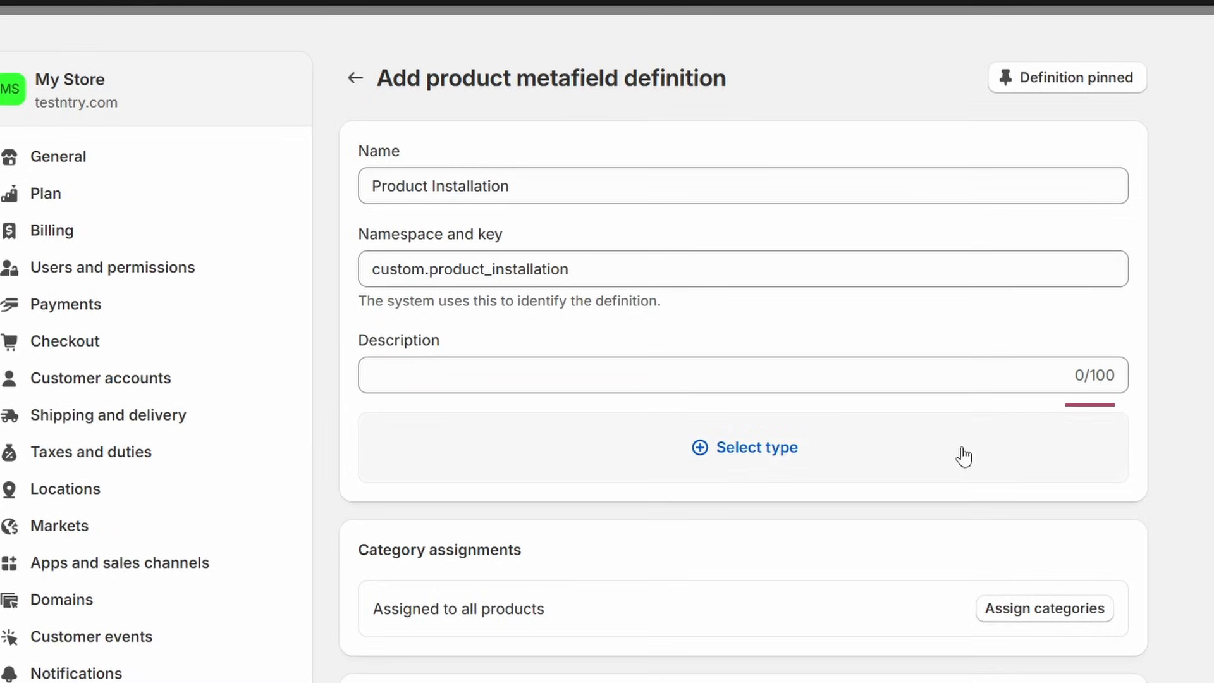
{"action": "left_click", "coordinate": [943, 452]}
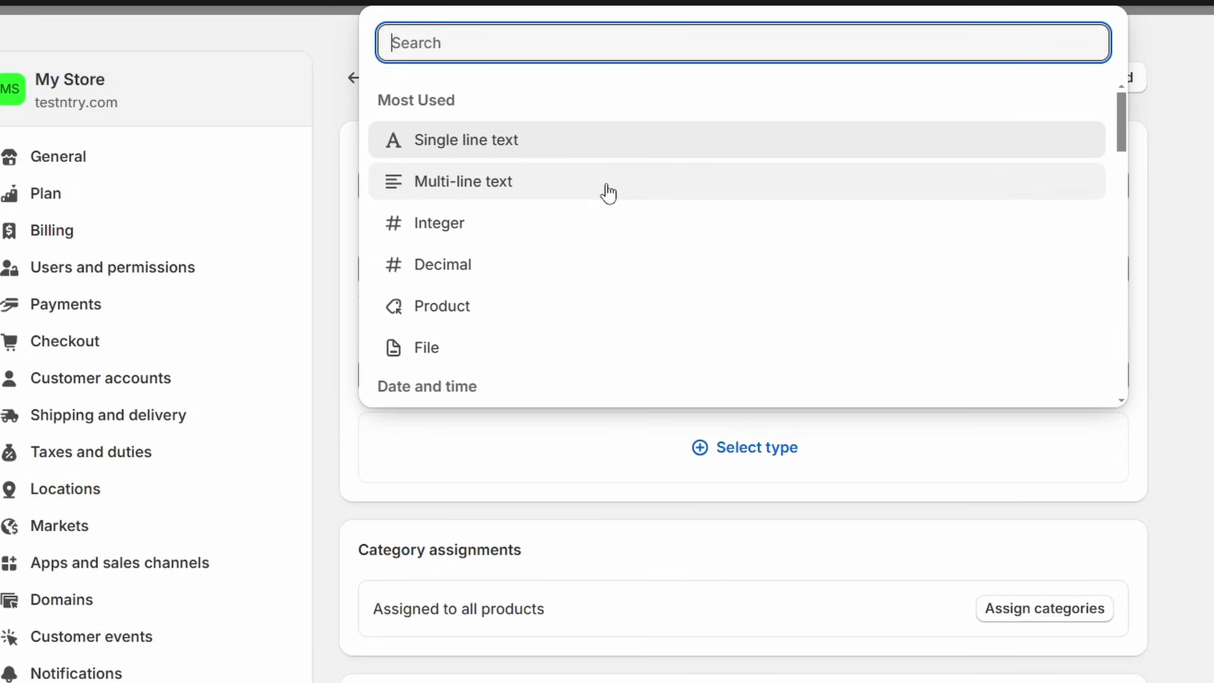
{"action": "left_click", "coordinate": [608, 193]}
{"action": "scroll", "coordinate": [608, 184], "scroll_direction": "down", "scroll_amount": 5}
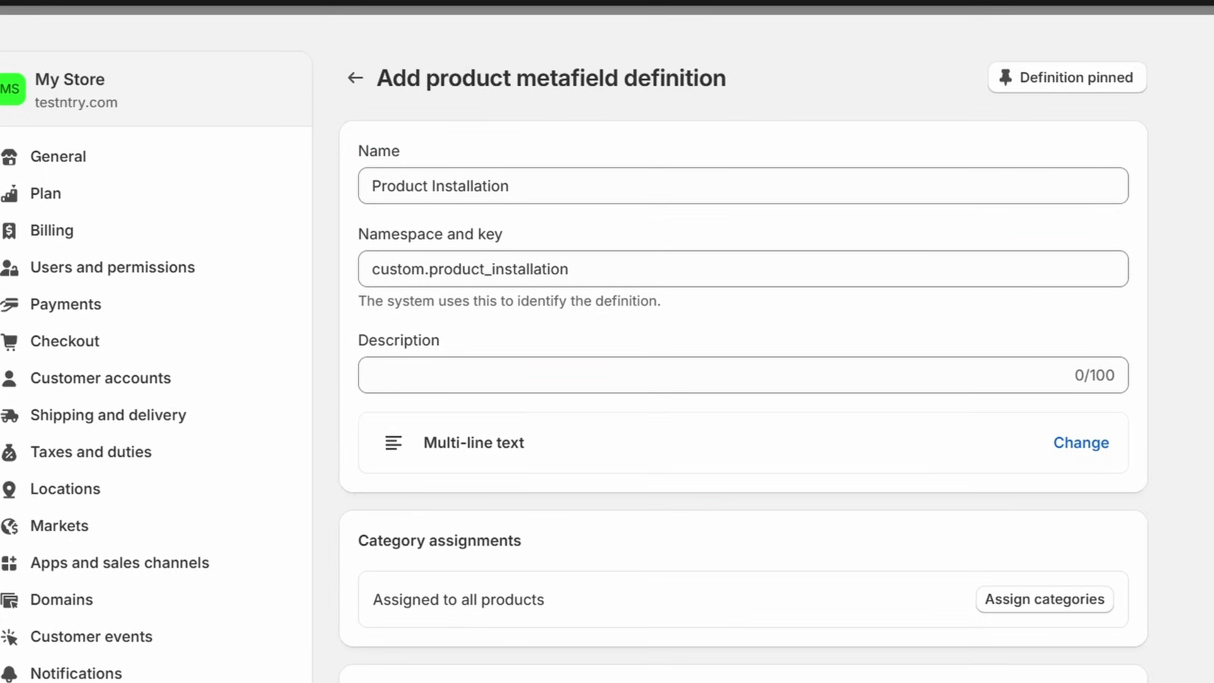
{"action": "scroll", "coordinate": [743, 347], "scroll_direction": "down", "scroll_amount": 10}
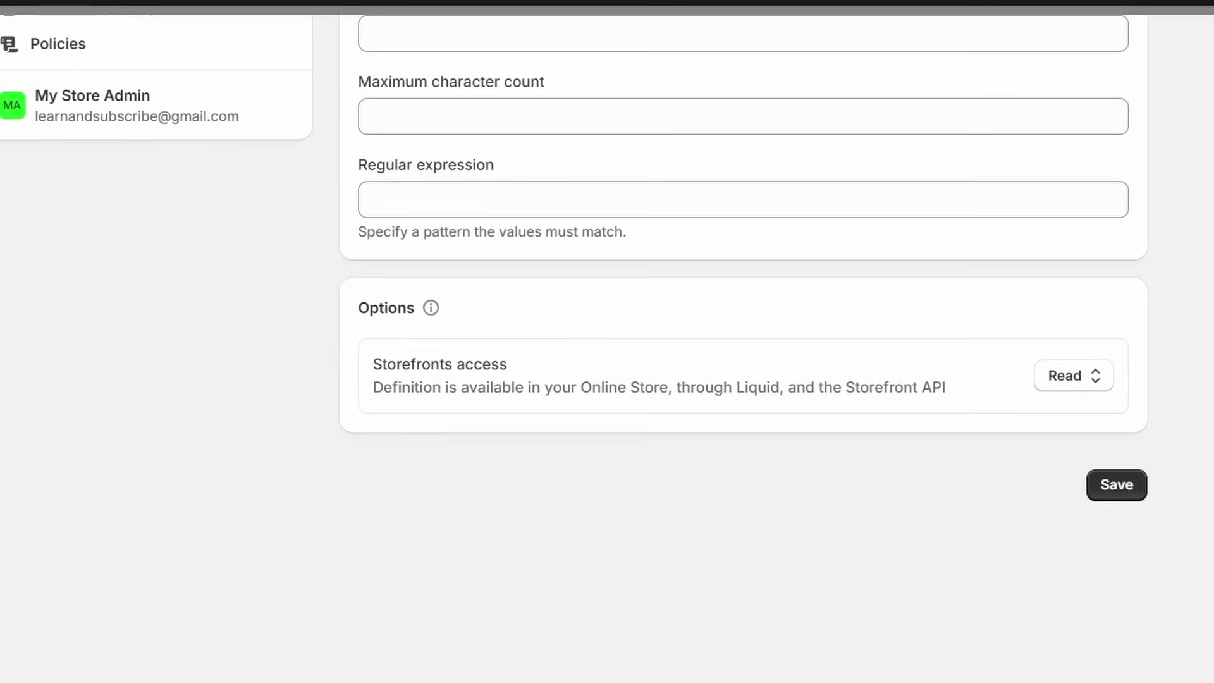
{"action": "left_click", "coordinate": [1132, 485]}
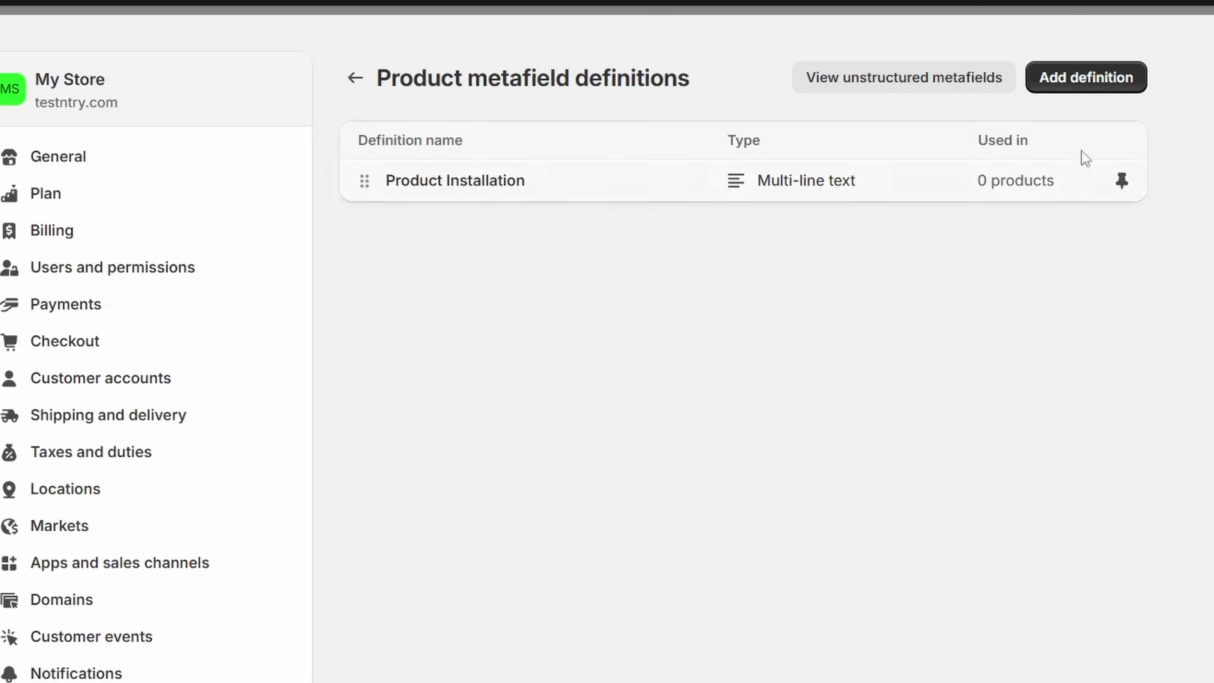
Add and save a 'How to Use' multi-line text product metafield definition
{"action": "left_click", "coordinate": [1107, 82]}
{"action": "type", "text": "How to Use"}
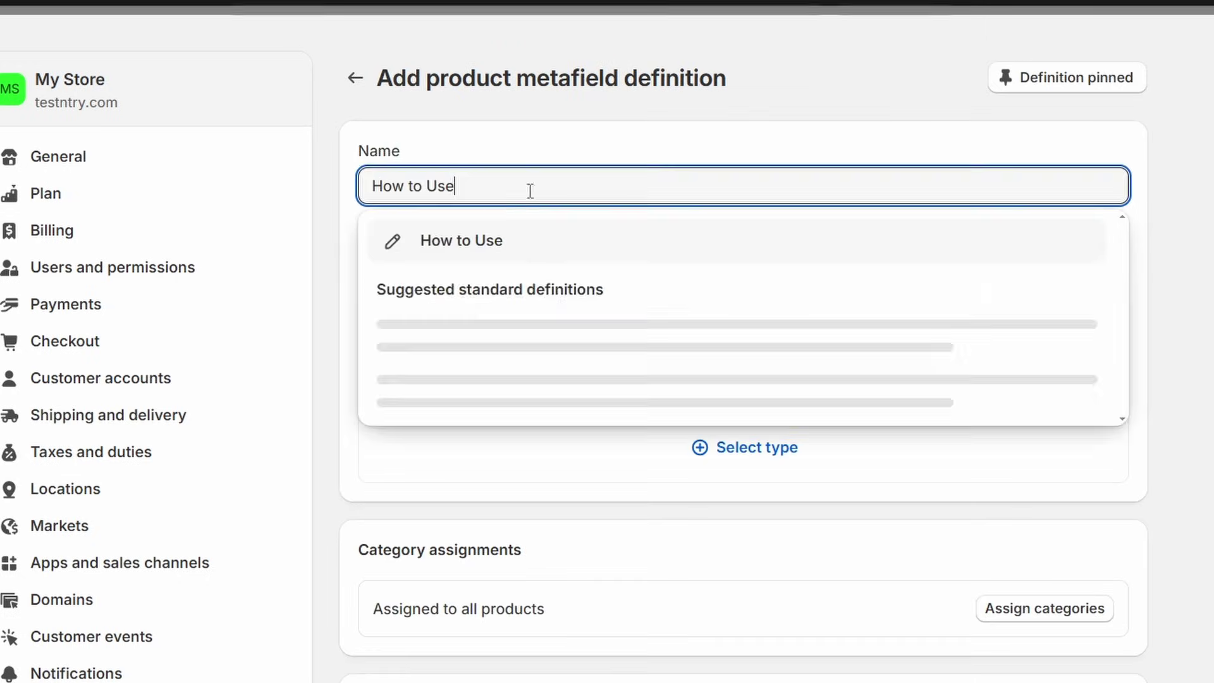
{"action": "left_click", "coordinate": [740, 422]}
{"action": "left_click", "coordinate": [480, 179]}
{"action": "scroll", "coordinate": [1111, 443], "scroll_direction": "down", "scroll_amount": 10}
{"action": "left_click", "coordinate": [1111, 572]}
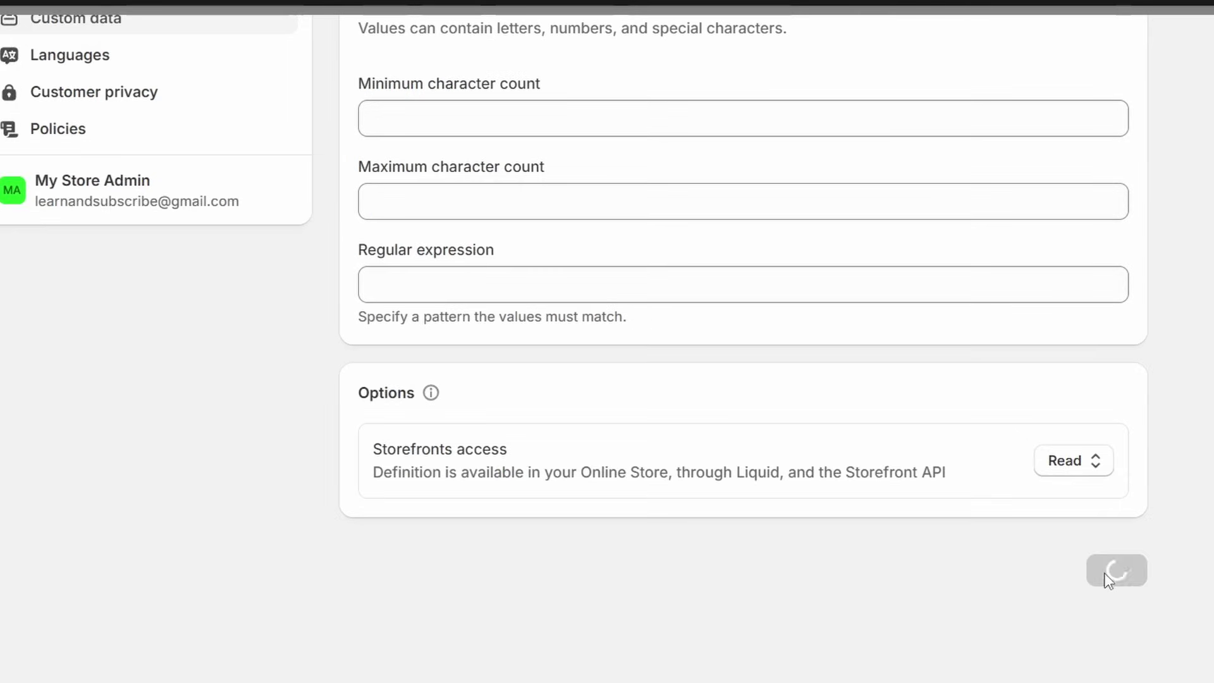
Add and save a 'Maintenance and Care' multi-line text product metafield definition
{"action": "left_click", "coordinate": [1097, 82]}
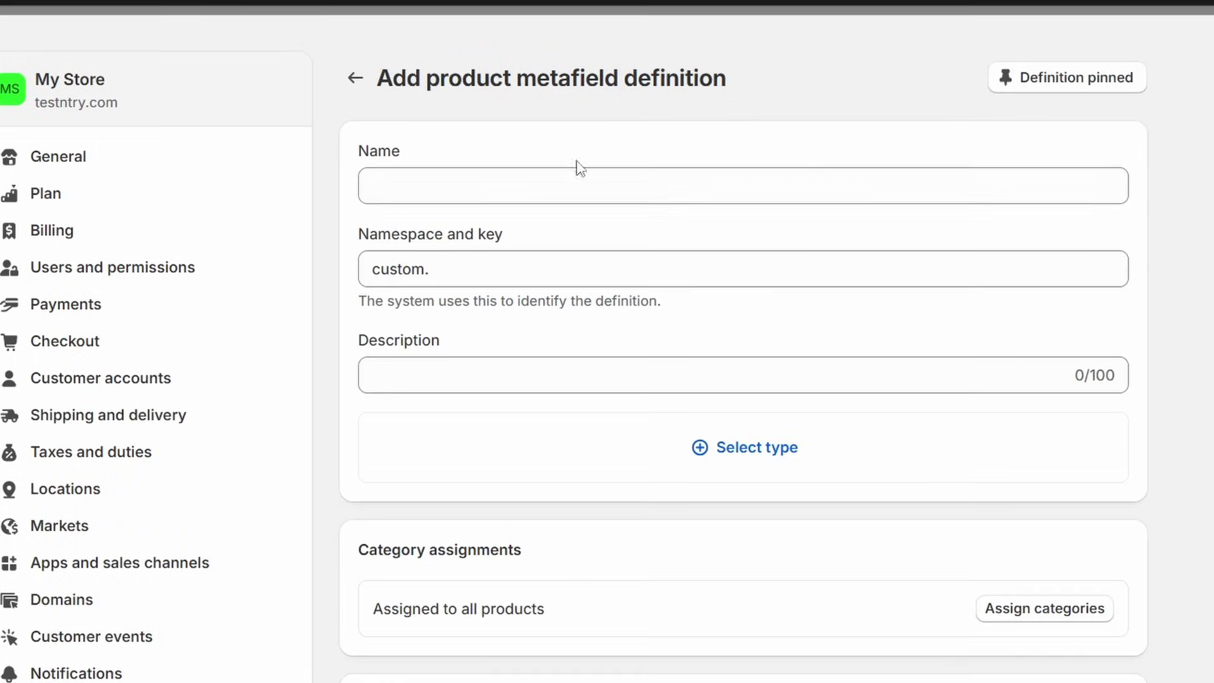
{"action": "type", "text": "Maintenance and Care"}
{"action": "left_click", "coordinate": [699, 452]}
{"action": "left_click", "coordinate": [507, 193]}
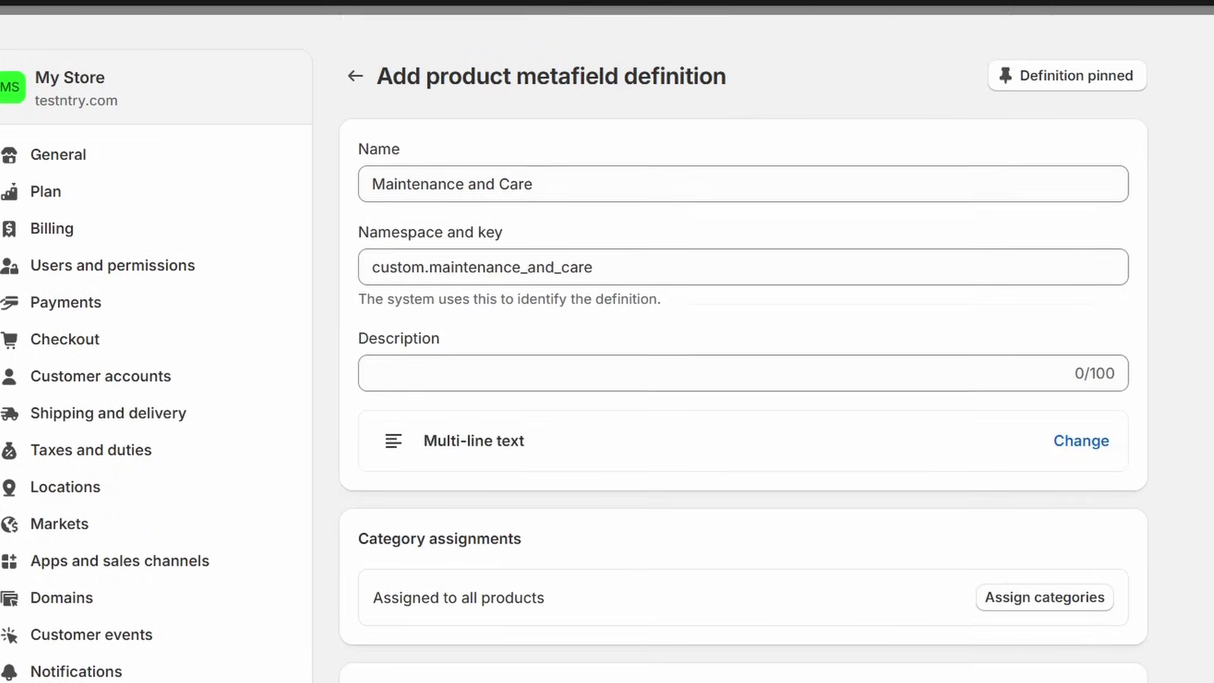
{"action": "scroll", "coordinate": [1114, 443], "scroll_direction": "down", "scroll_amount": 10}
{"action": "left_click", "coordinate": [1114, 572]}
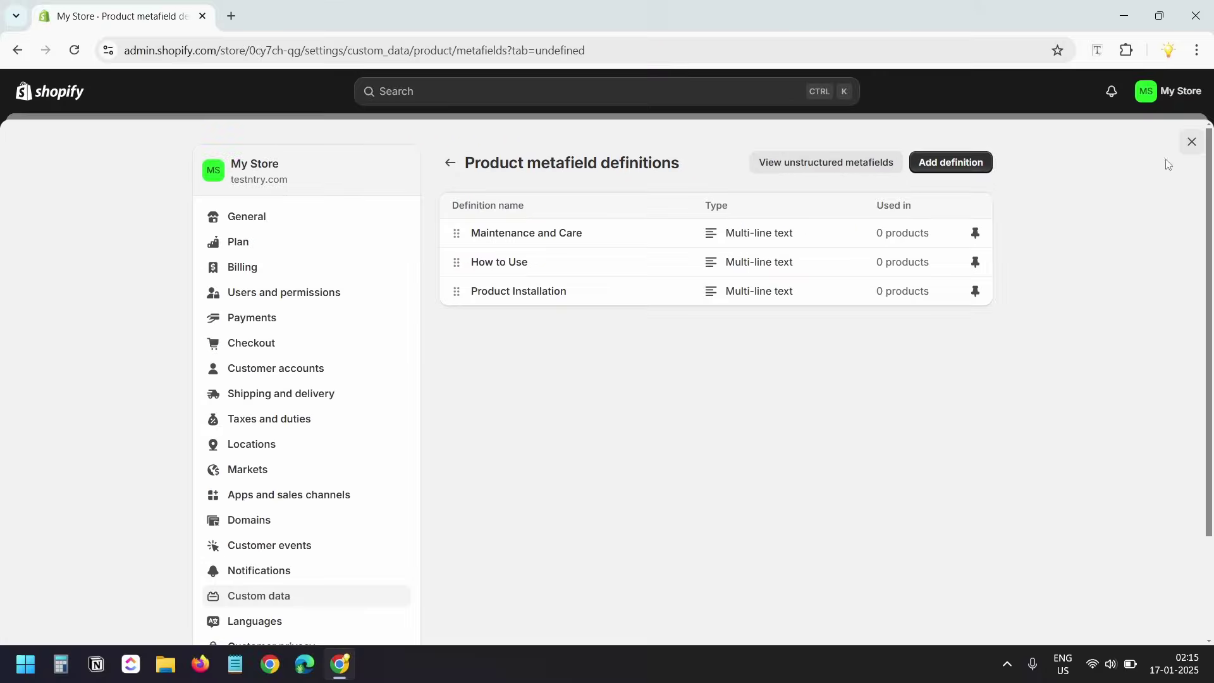
Back on the diffuser product, paste text into the Maintenance and Care and How to Use metafields
{"action": "left_click", "coordinate": [1191, 141]}
{"action": "scroll", "coordinate": [958, 466], "scroll_direction": "down", "scroll_amount": 15}
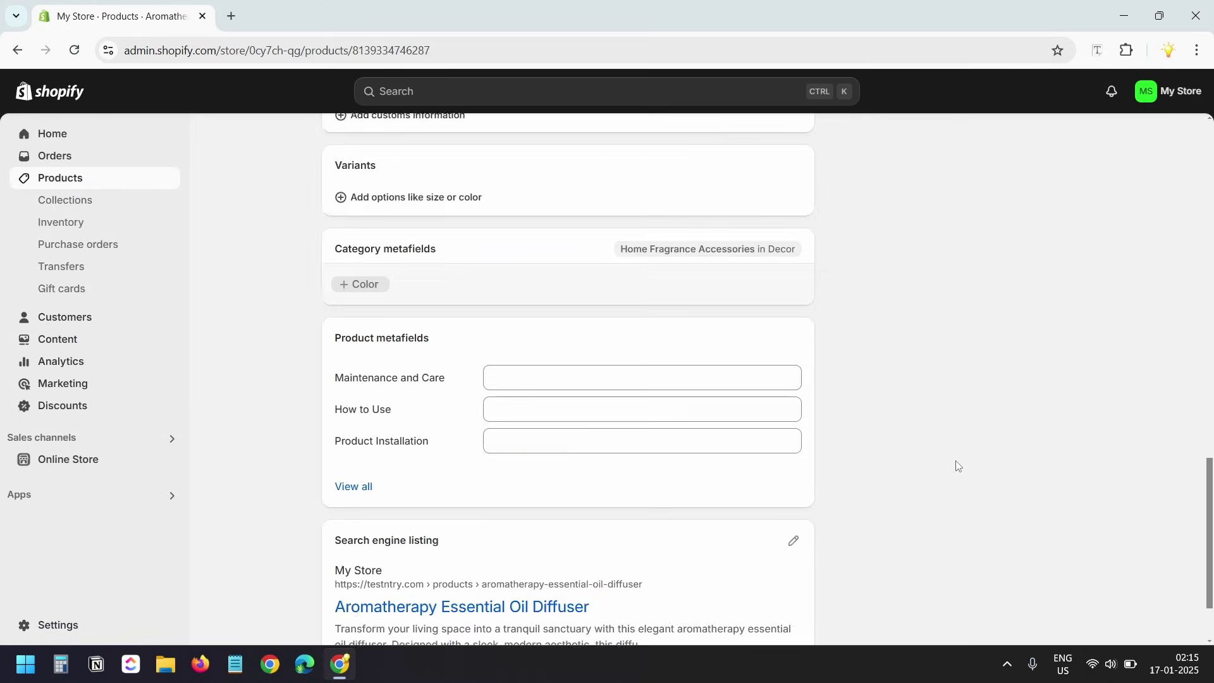
{"action": "scroll", "coordinate": [958, 466], "scroll_direction": "down", "scroll_amount": 2}
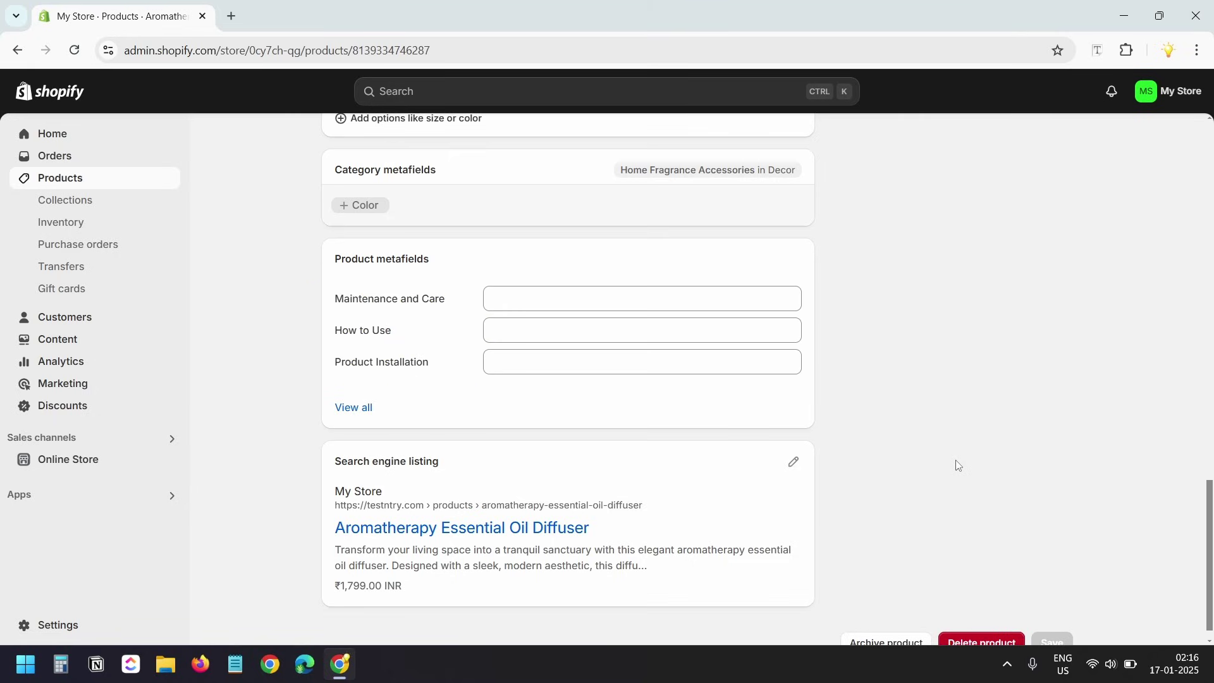
{"action": "left_click", "coordinate": [564, 303]}
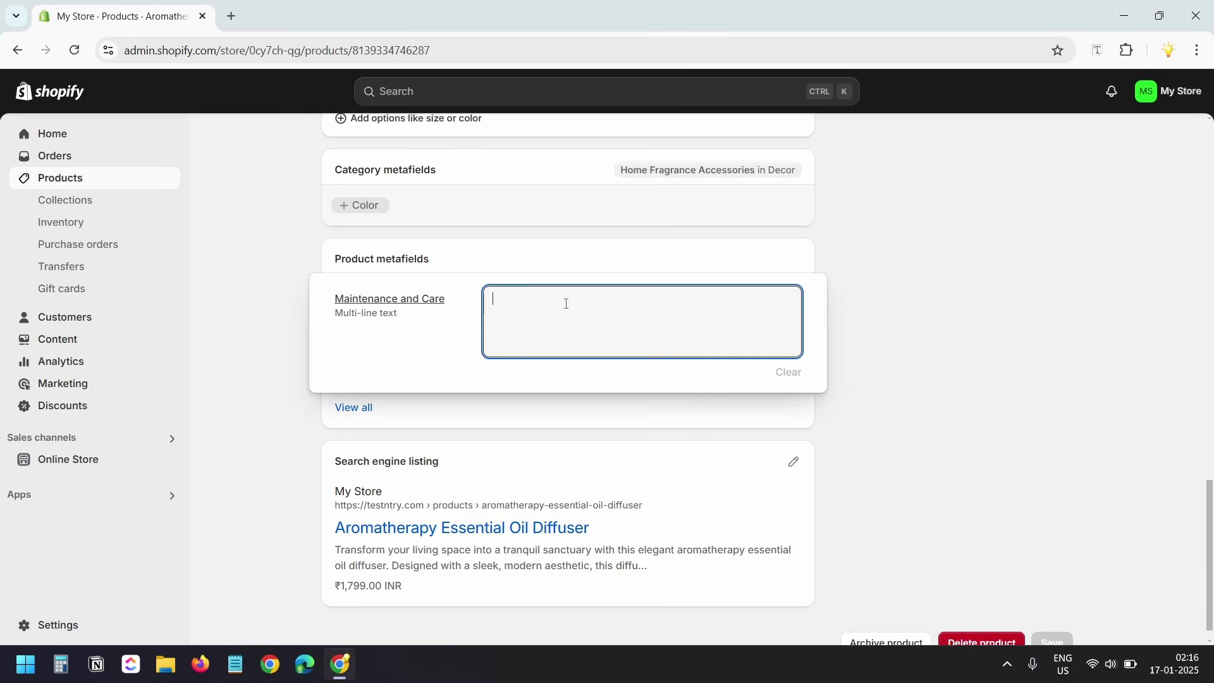
{"action": "type", "text": "Fill the tank with water, add a few drops of essential oil, and connect to power."}
{"action": "left_click", "coordinate": [867, 314]}
{"action": "left_click", "coordinate": [552, 336]}
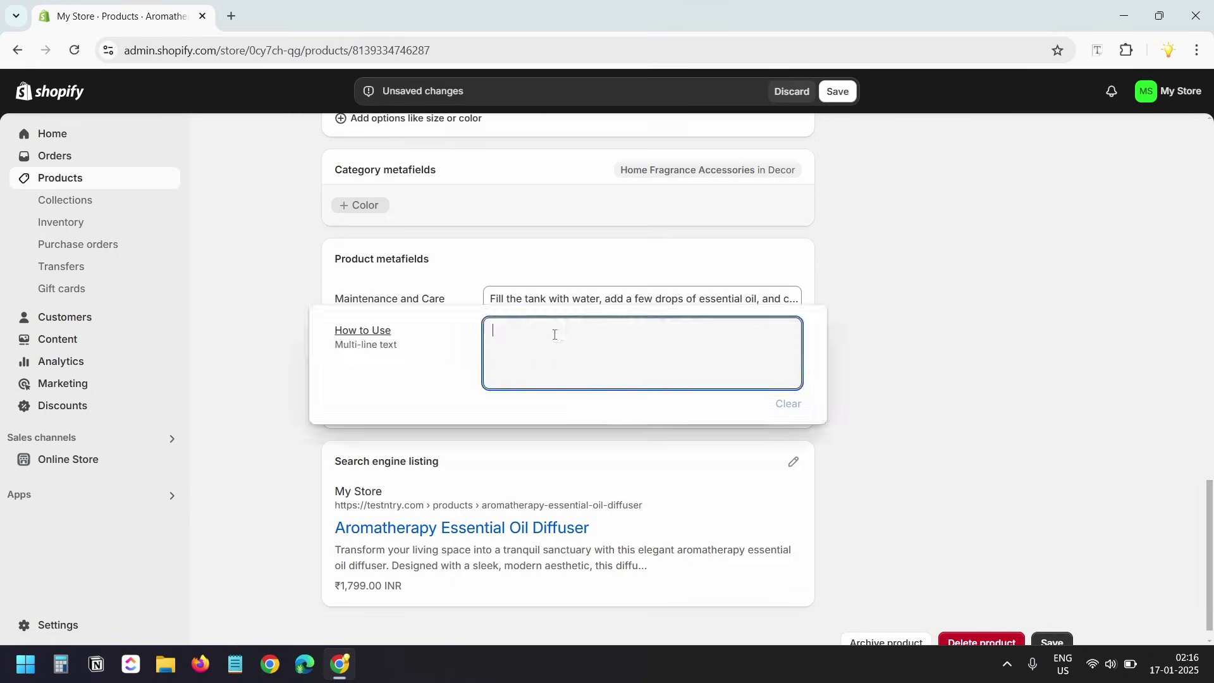
{"action": "key", "text": "ctrl+v"}
{"action": "key", "text": "Escape"}
Paste the installation instructions into Product Installation and save the product
{"action": "left_click", "coordinate": [598, 362]}
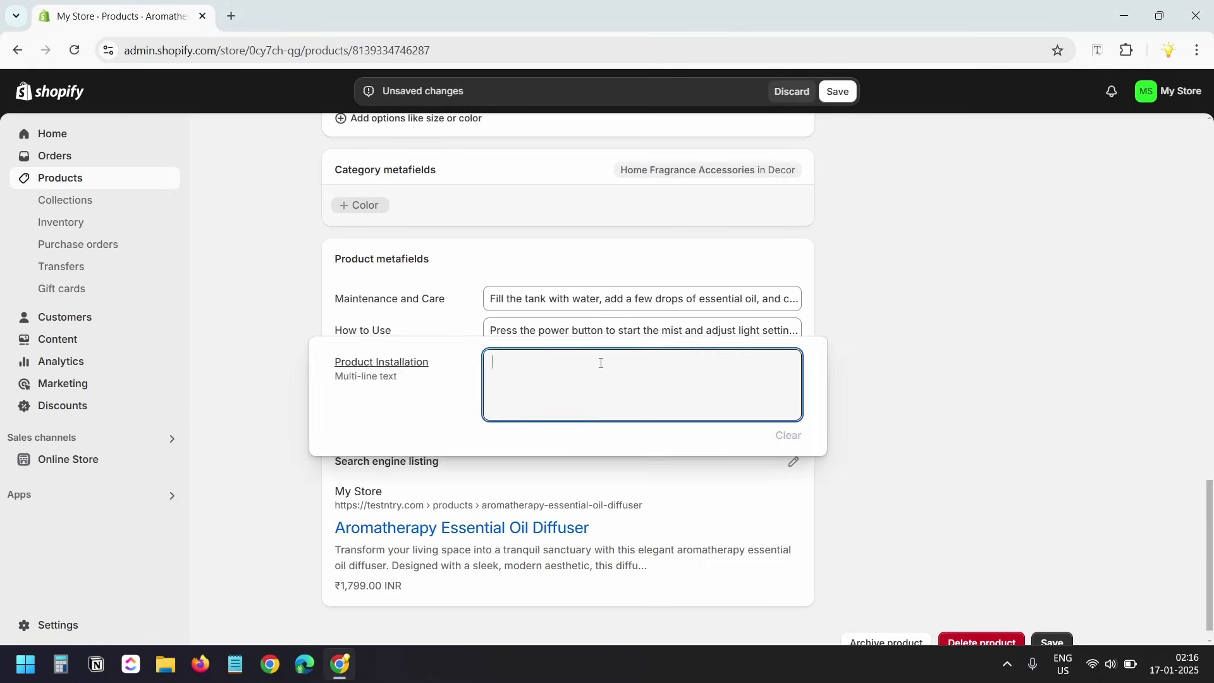
{"action": "key", "text": "ctrl+v"}
{"action": "left_click", "coordinate": [1061, 479]}
{"action": "left_click", "coordinate": [1053, 623]}
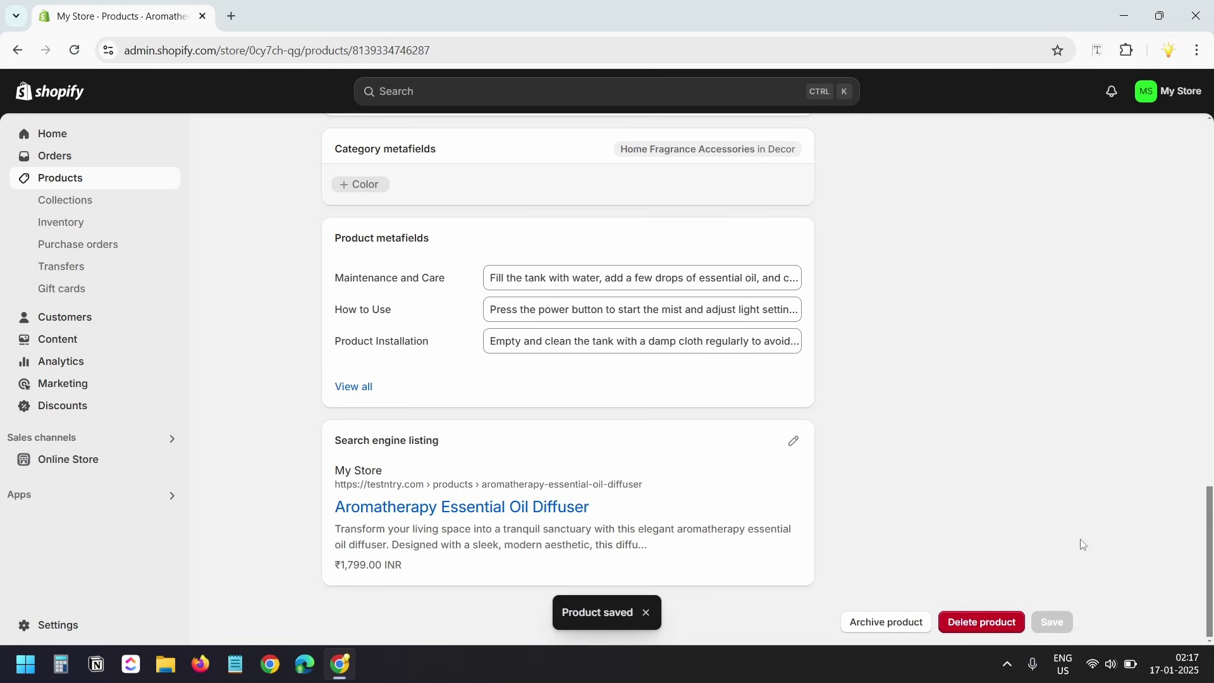
{"action": "scroll", "coordinate": [1083, 544], "scroll_direction": "up", "scroll_amount": 15}
View the diffuser's live storefront page in a new tab, then return to its admin page
{"action": "left_click", "coordinate": [840, 145]}
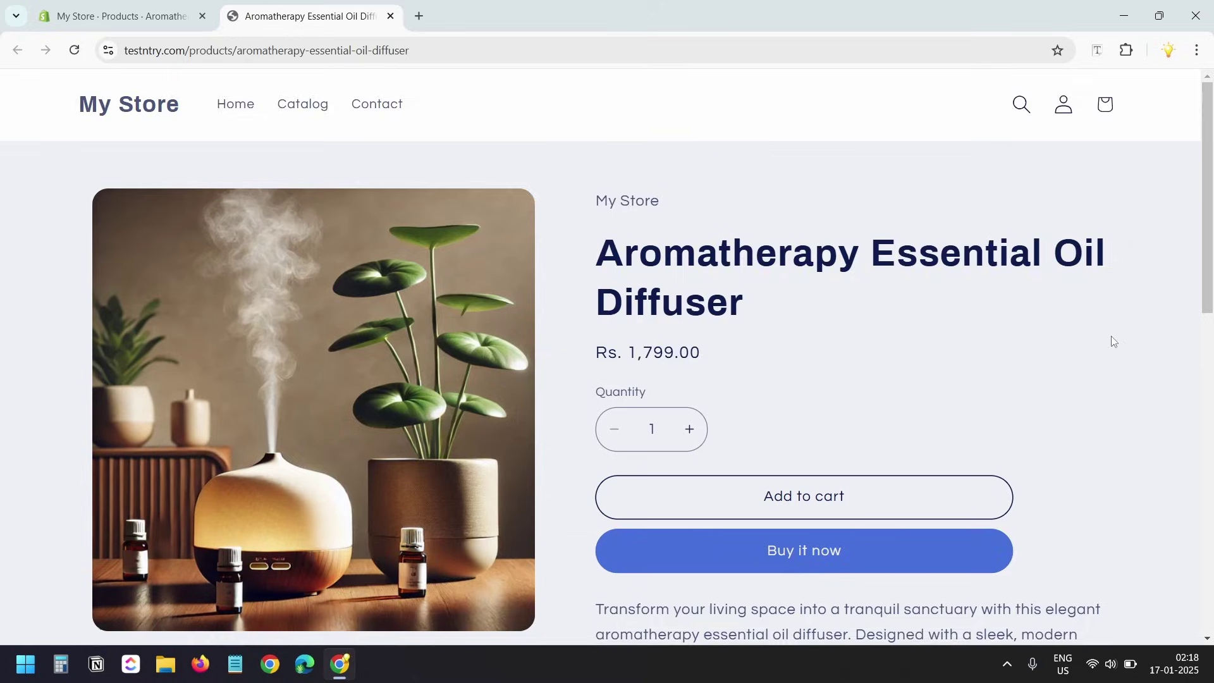
{"action": "scroll", "coordinate": [1113, 341], "scroll_direction": "down", "scroll_amount": 8}
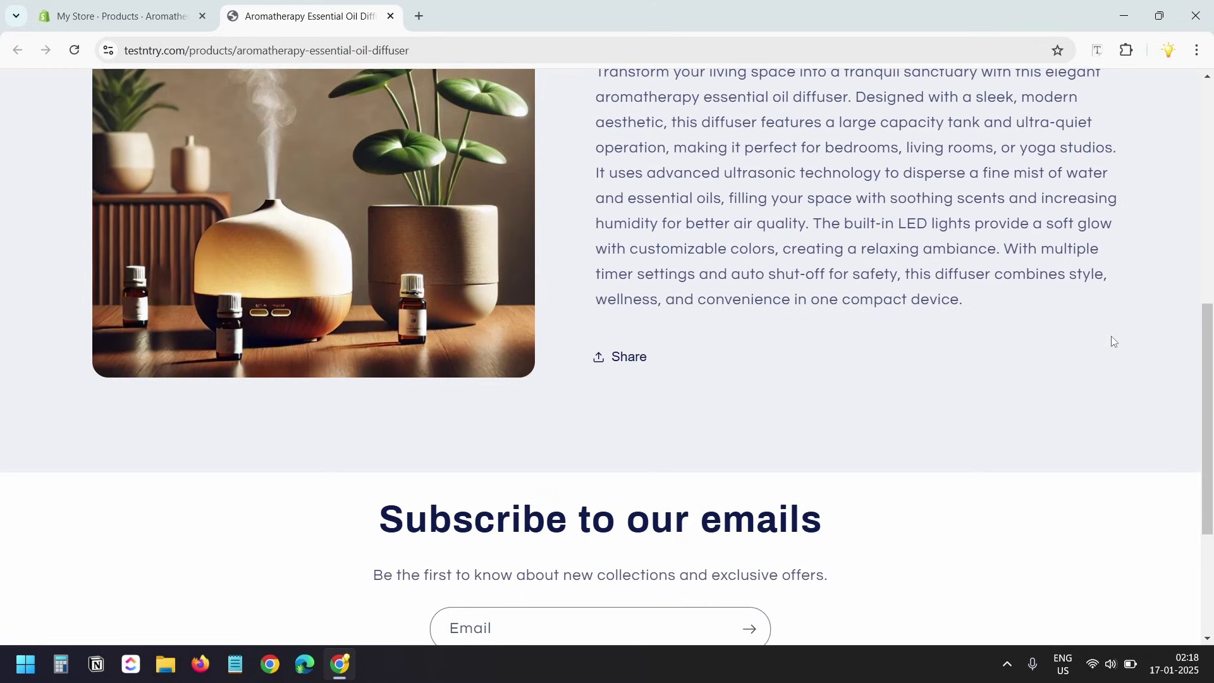
{"action": "left_click", "coordinate": [101, 5]}
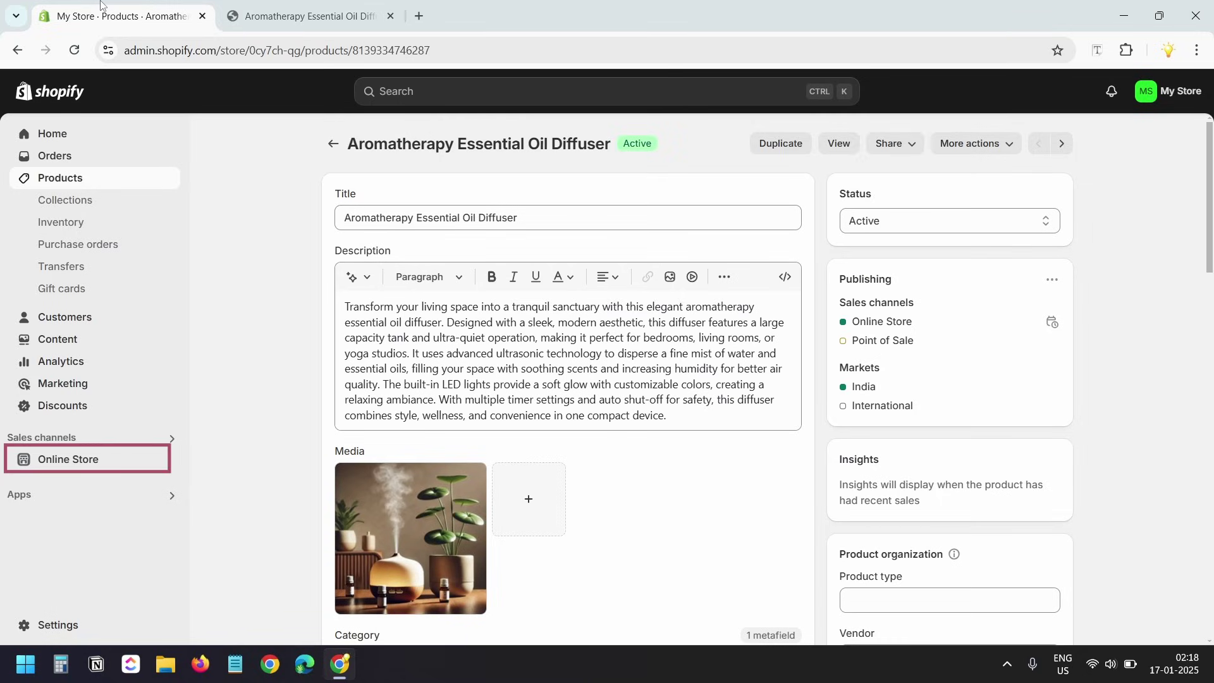
Customize the Refresh theme and switch the editor to the Products > Default product template
{"action": "left_click", "coordinate": [98, 458]}
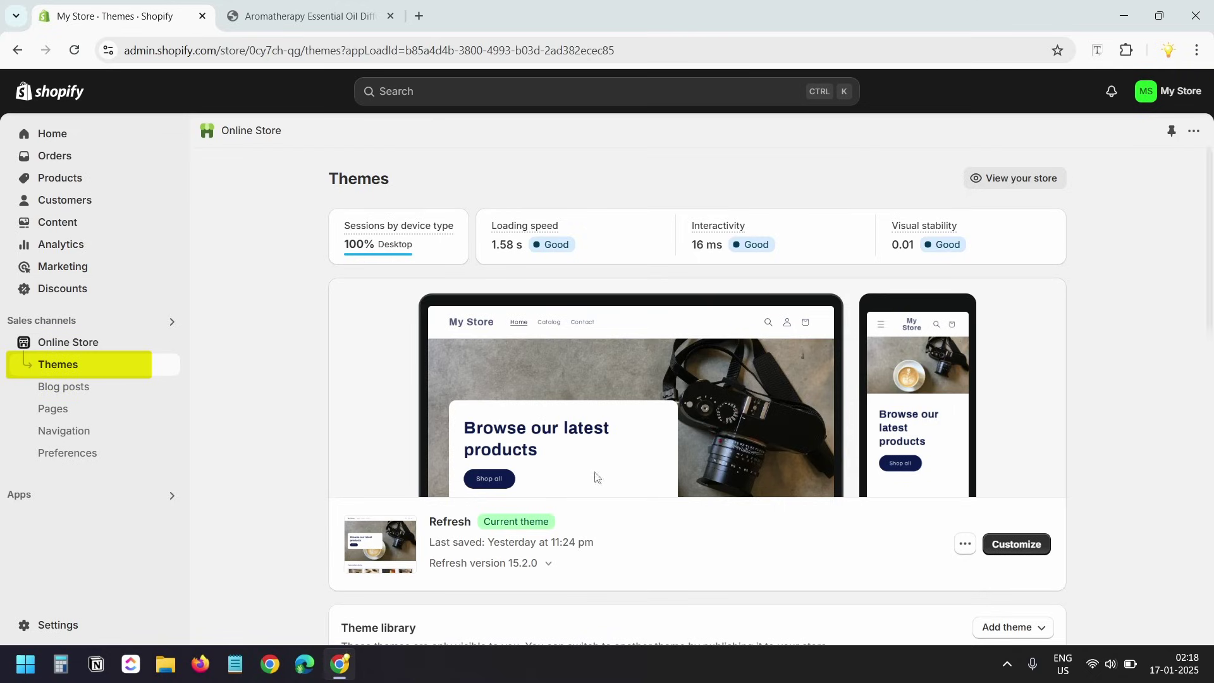
{"action": "left_click", "coordinate": [1013, 547]}
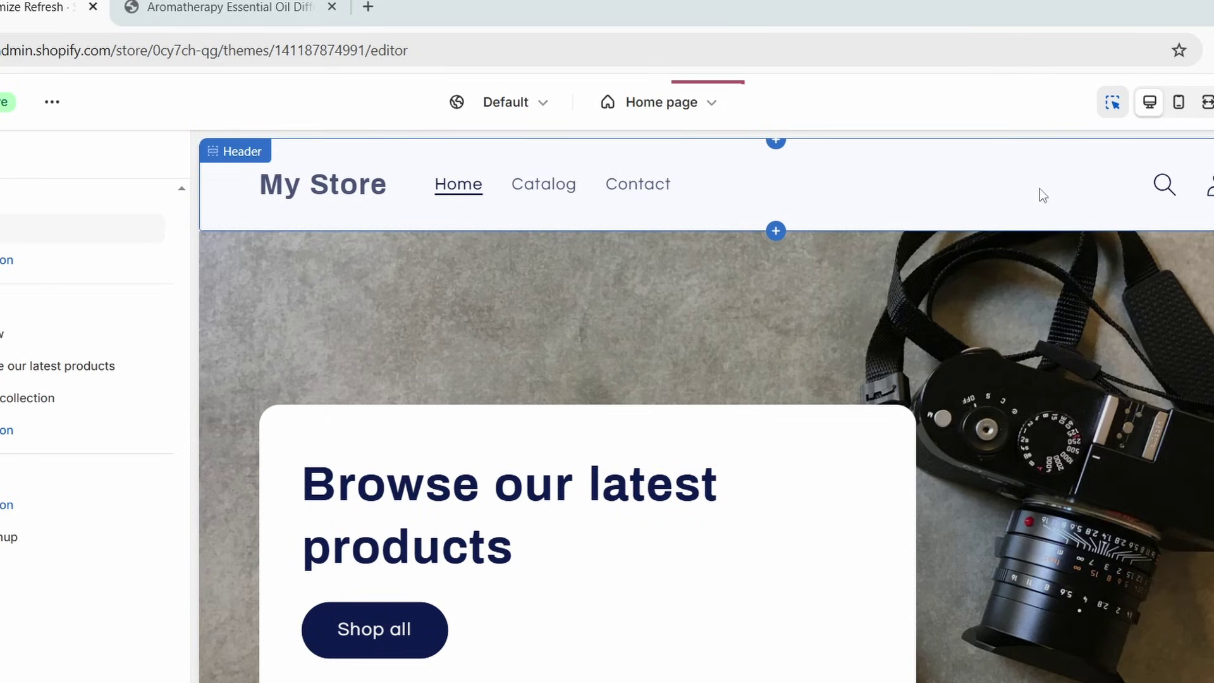
{"action": "left_click", "coordinate": [713, 108]}
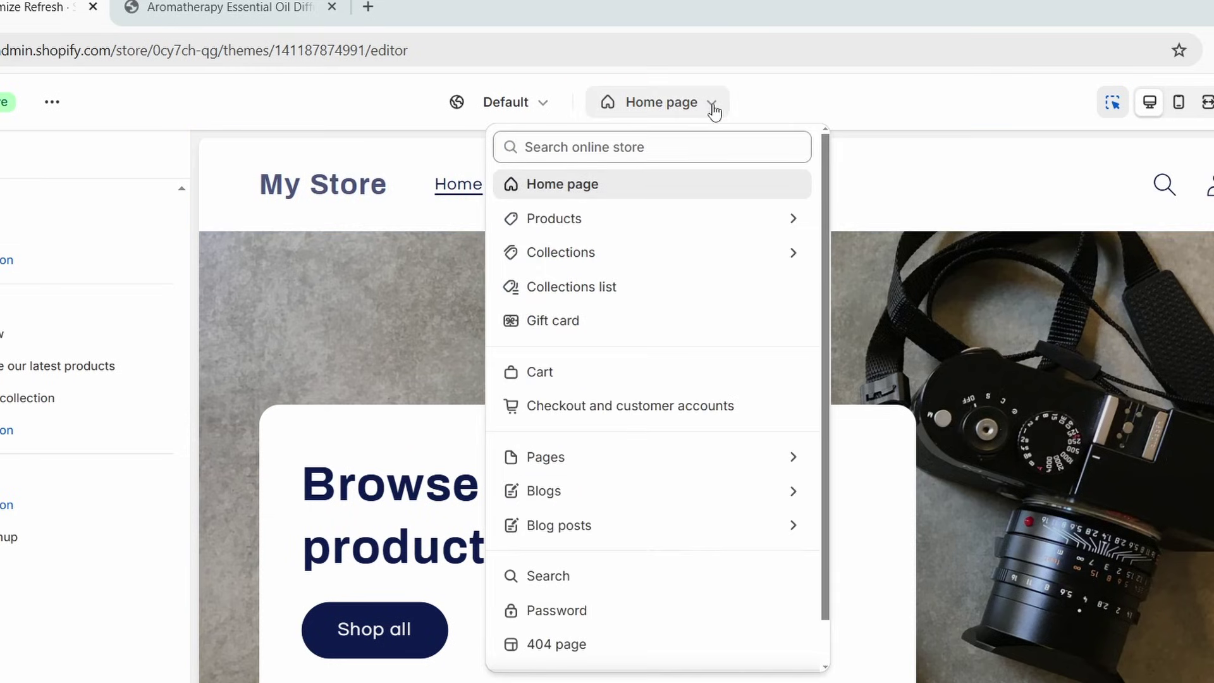
{"action": "left_click", "coordinate": [689, 226]}
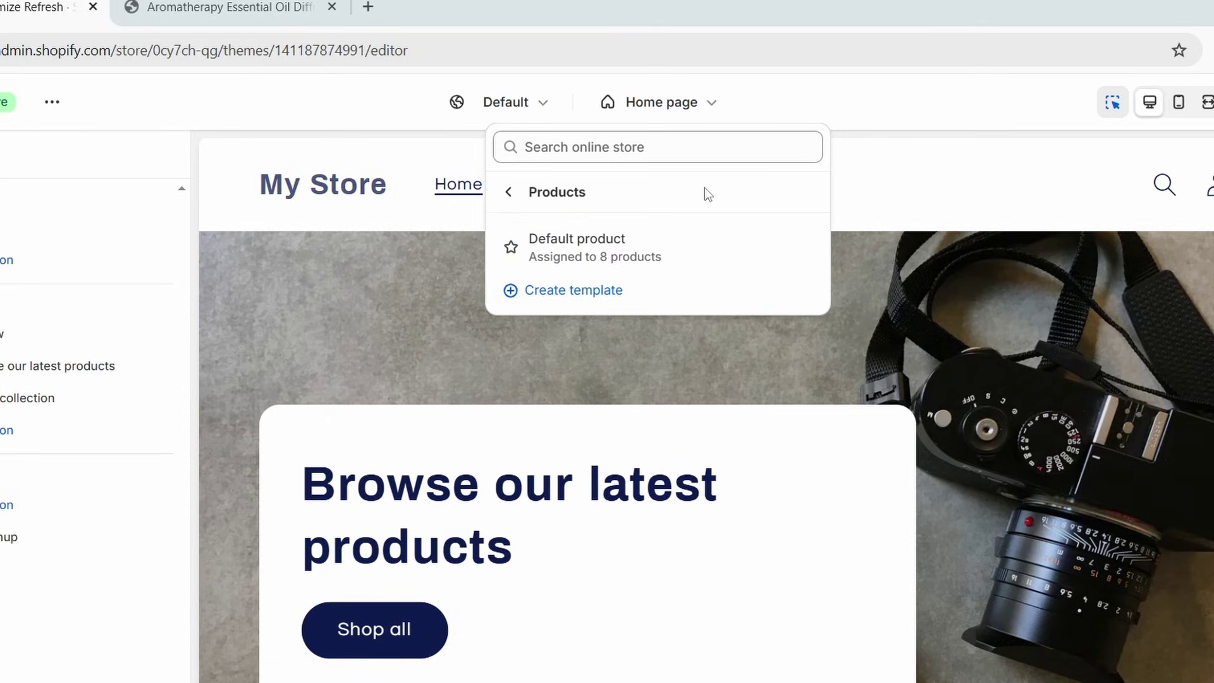
{"action": "left_click", "coordinate": [682, 251]}
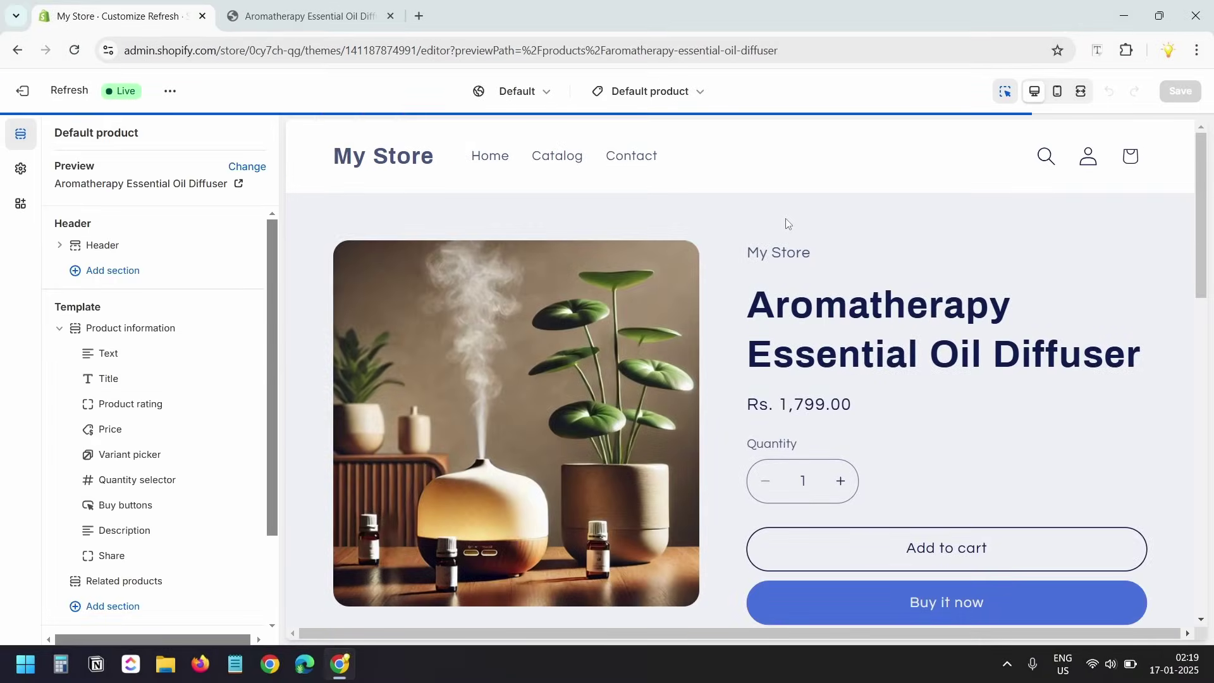
Add a Collapsible row block below the product description
{"action": "scroll", "coordinate": [911, 171], "scroll_direction": "down", "scroll_amount": 3}
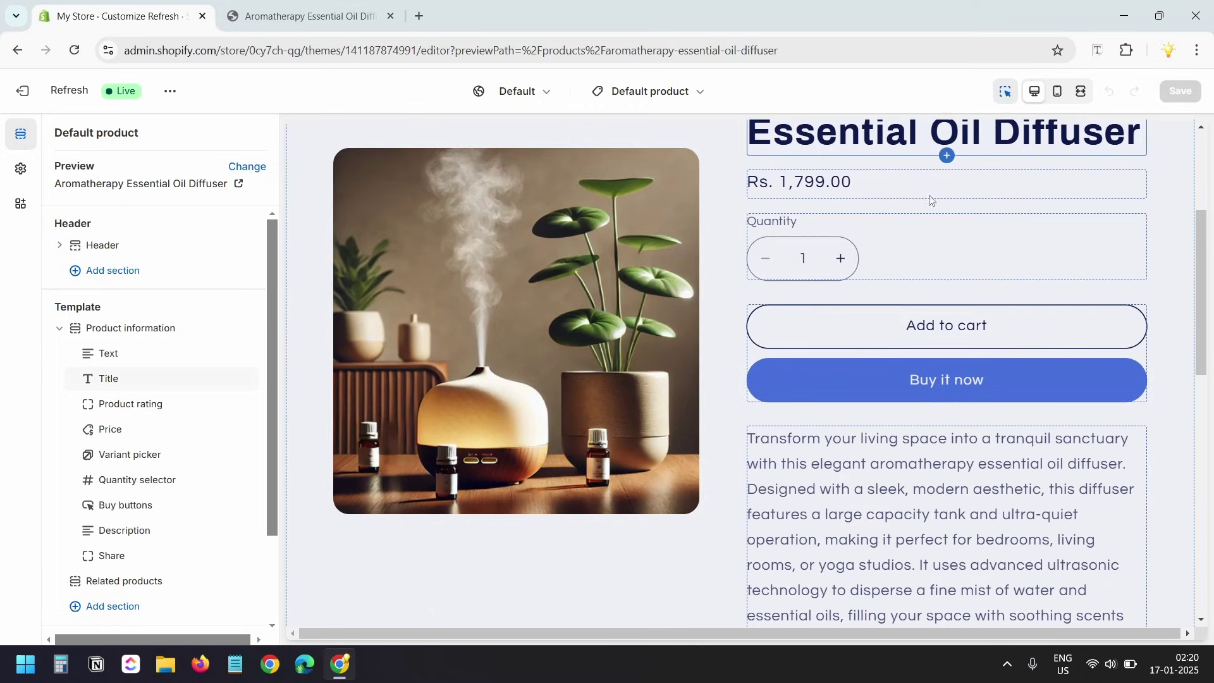
{"action": "scroll", "coordinate": [1017, 201], "scroll_direction": "down", "scroll_amount": 6}
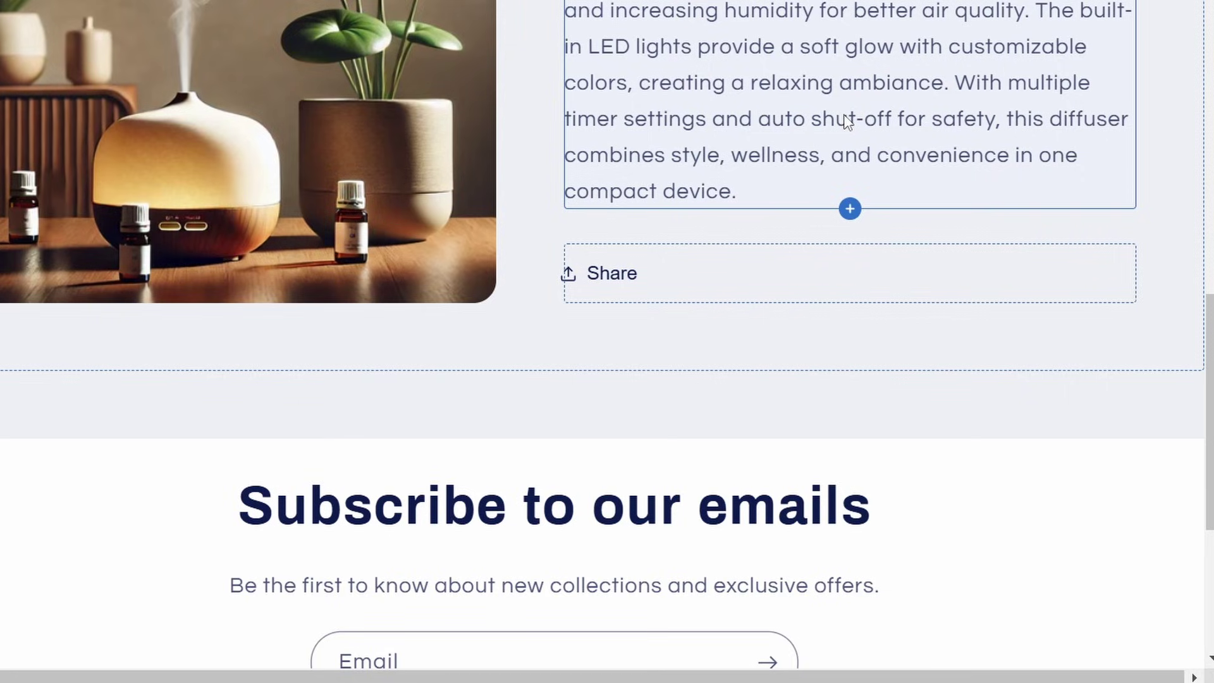
{"action": "left_click", "coordinate": [850, 209]}
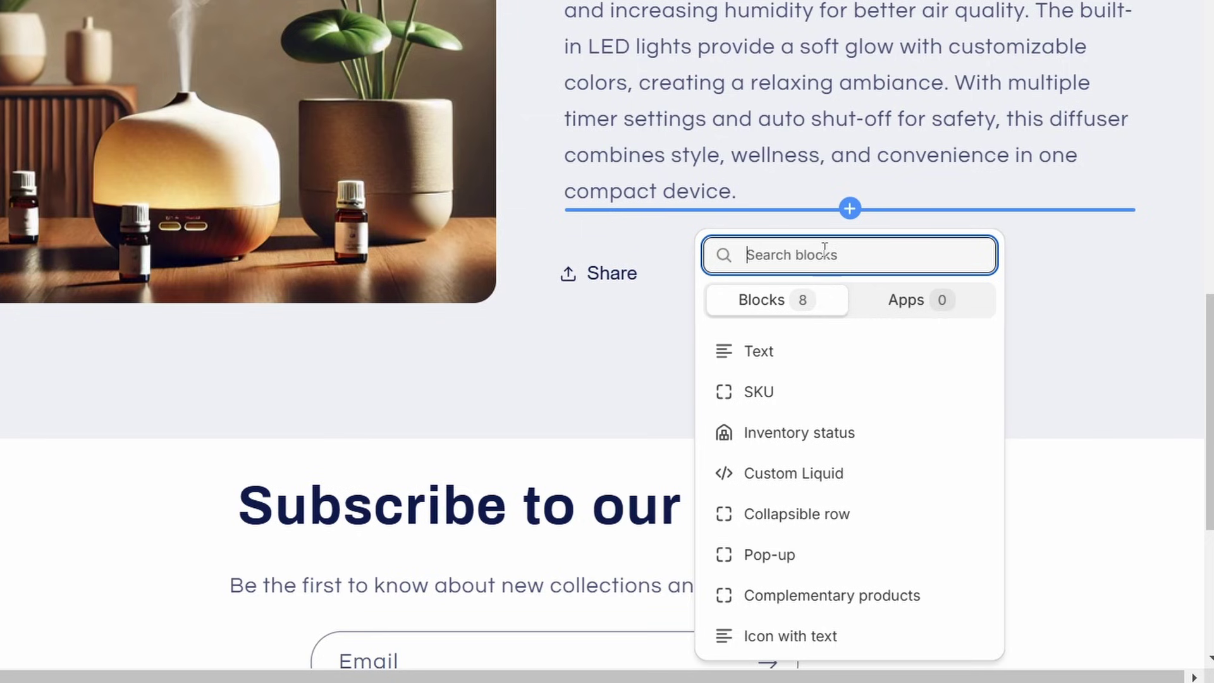
{"action": "left_click", "coordinate": [799, 524]}
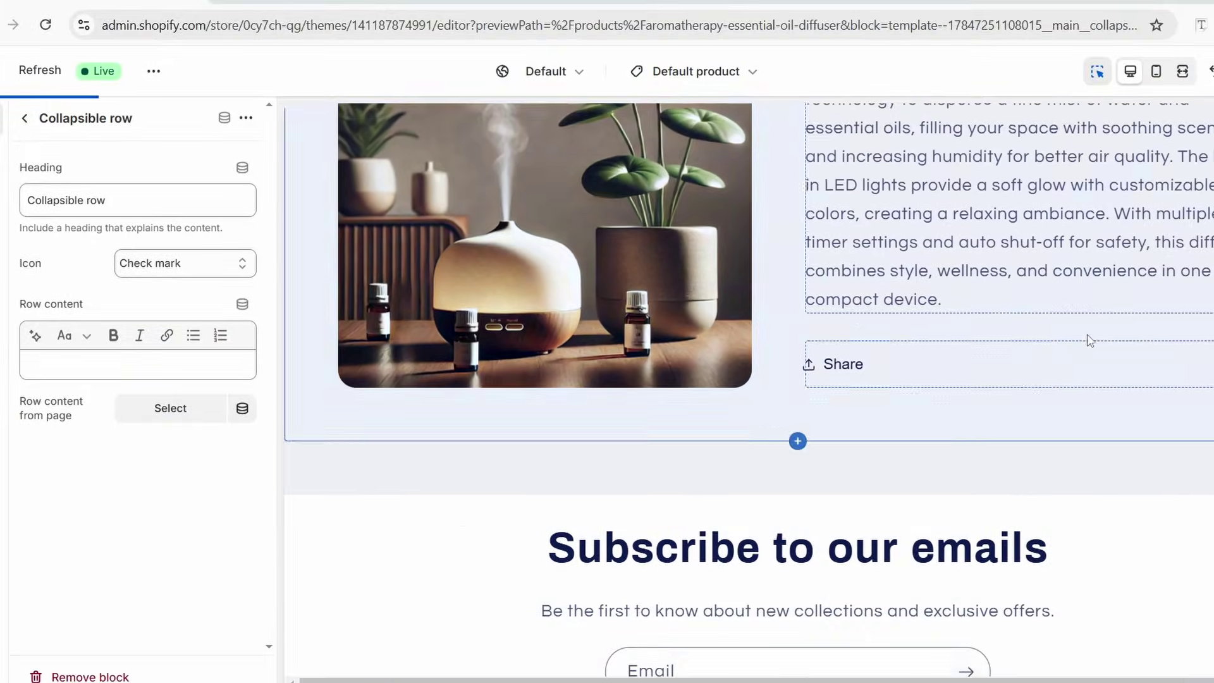
Set the row's heading to 'Product Installation' and its icon to Question mark
{"action": "left_click", "coordinate": [167, 200]}
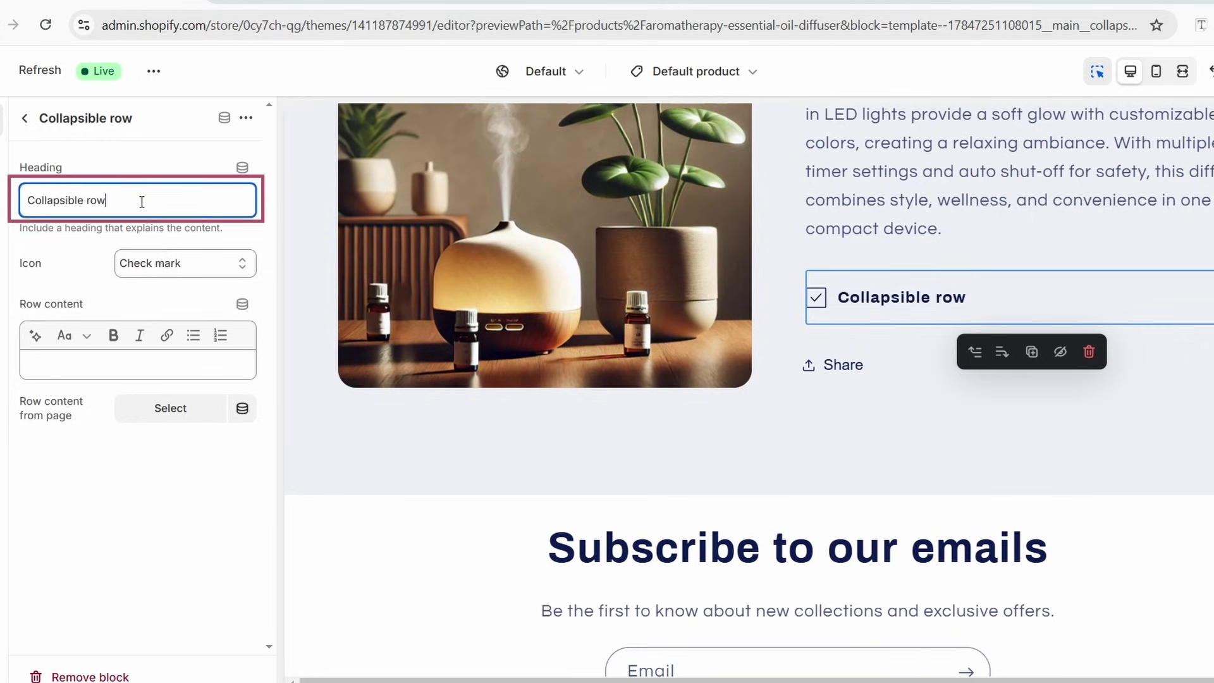
{"action": "left_click_drag", "start_coordinate": [142, 201], "coordinate": [5, 207]}
{"action": "type", "text": "Product Installation"}
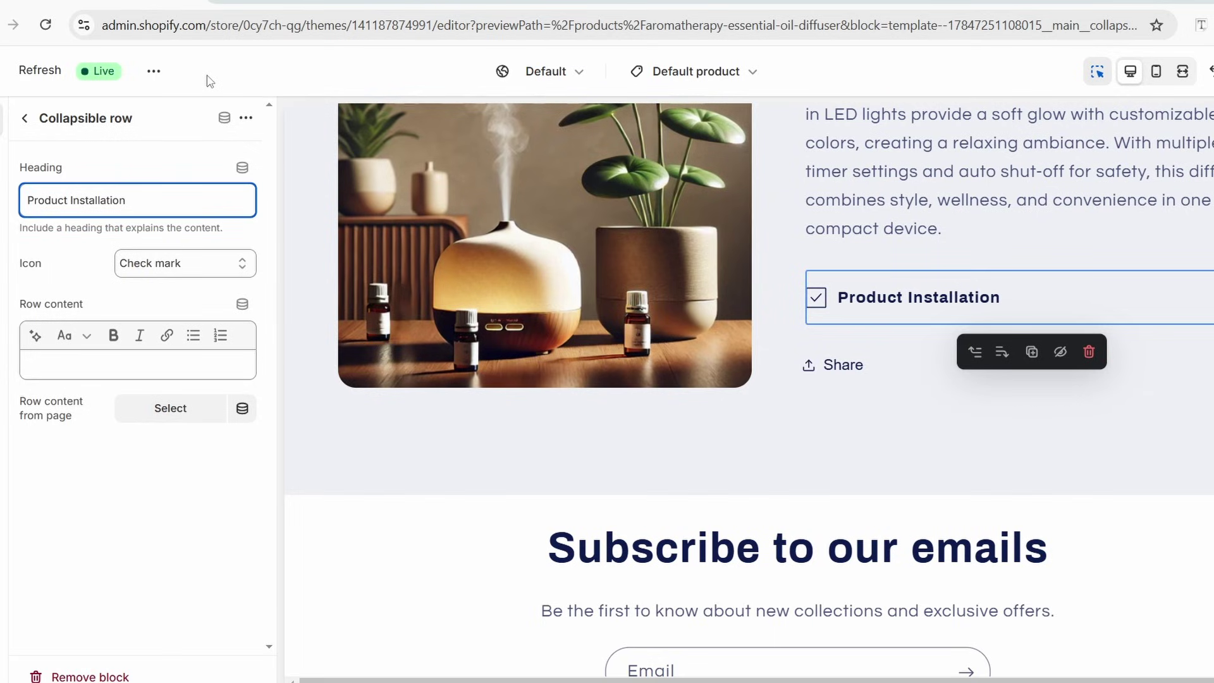
{"action": "left_click", "coordinate": [86, 279]}
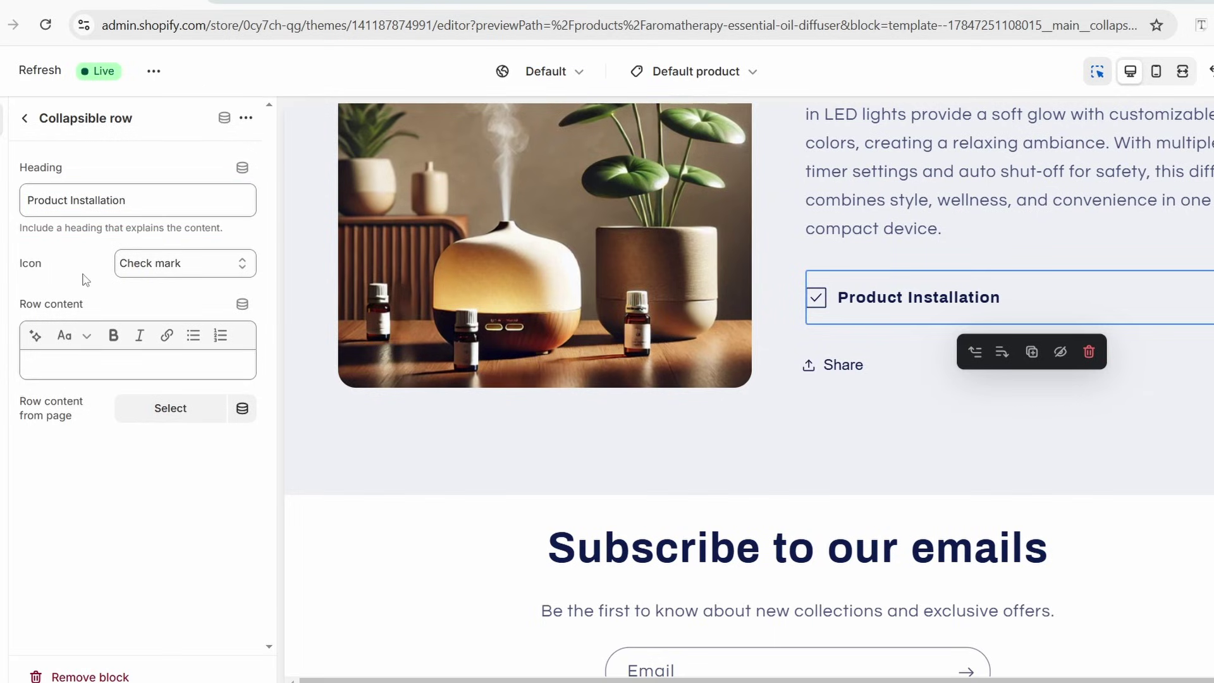
{"action": "left_click", "coordinate": [183, 264]}
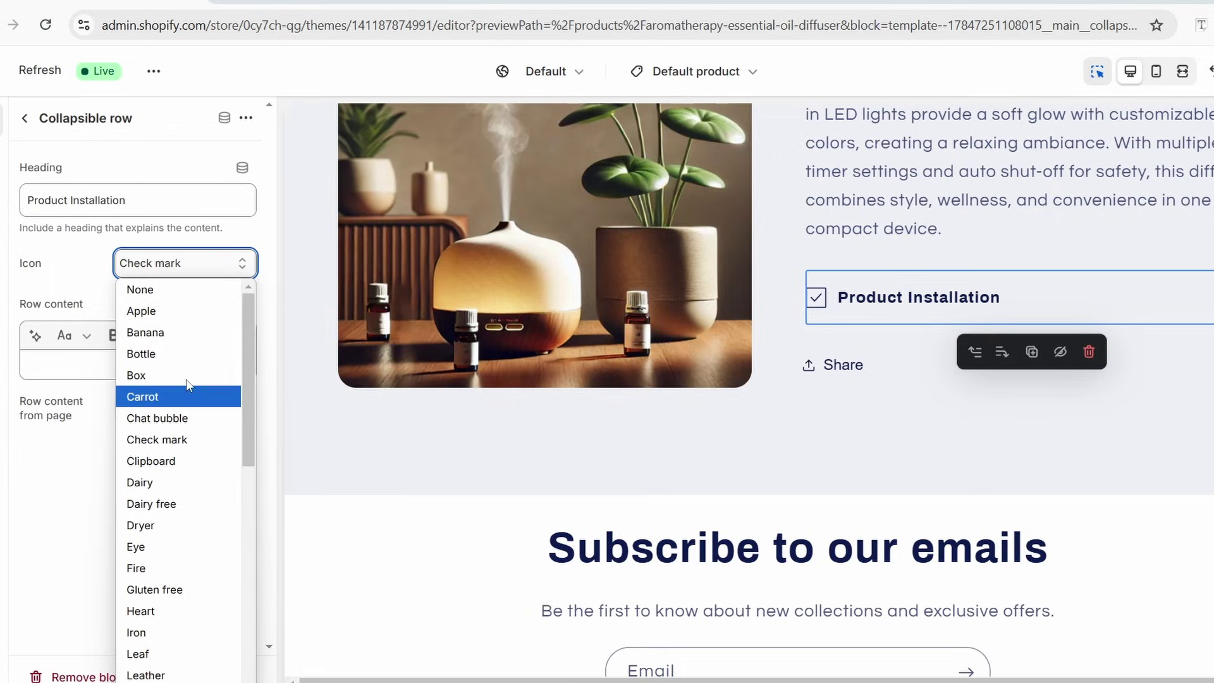
{"action": "scroll", "coordinate": [187, 383], "scroll_direction": "down", "scroll_amount": 10}
{"action": "left_click", "coordinate": [167, 430]}
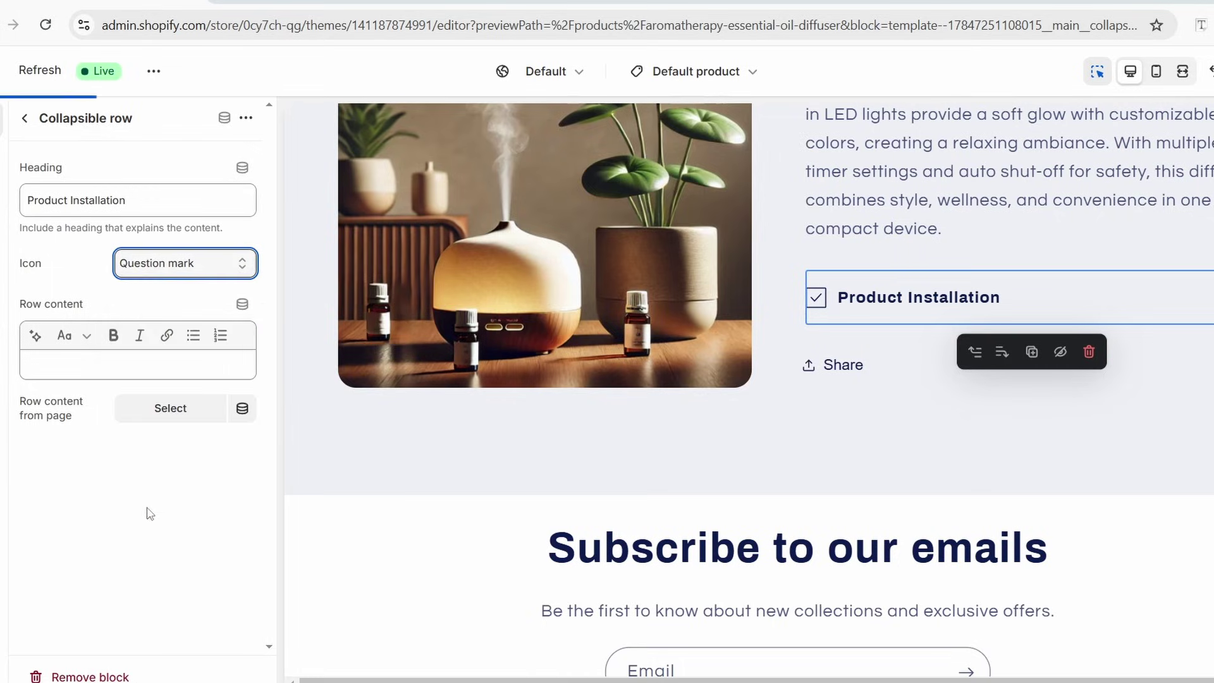
{"action": "left_click", "coordinate": [77, 355]}
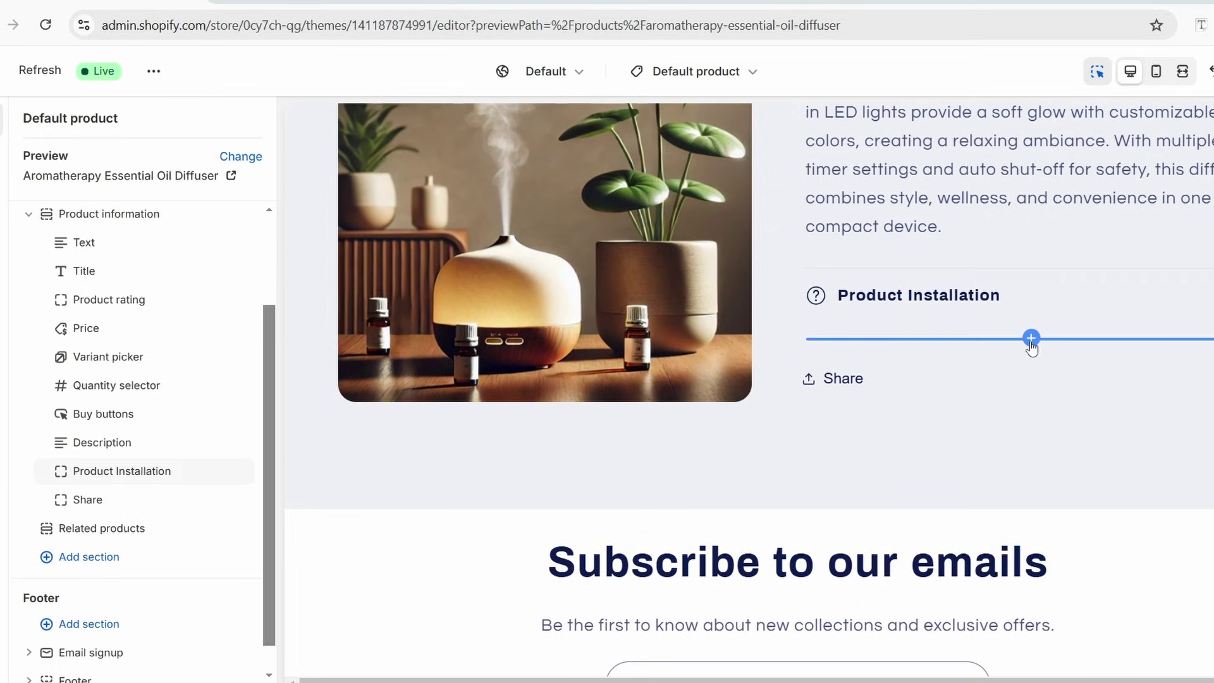
Add a 'How to Use' collapsible row with a Question mark icon below Product Installation
{"action": "left_click", "coordinate": [1030, 336]}
{"action": "left_click", "coordinate": [993, 578]}
{"action": "left_click_drag", "start_coordinate": [134, 203], "coordinate": [14, 195]}
{"action": "type", "text": "How to Use"}
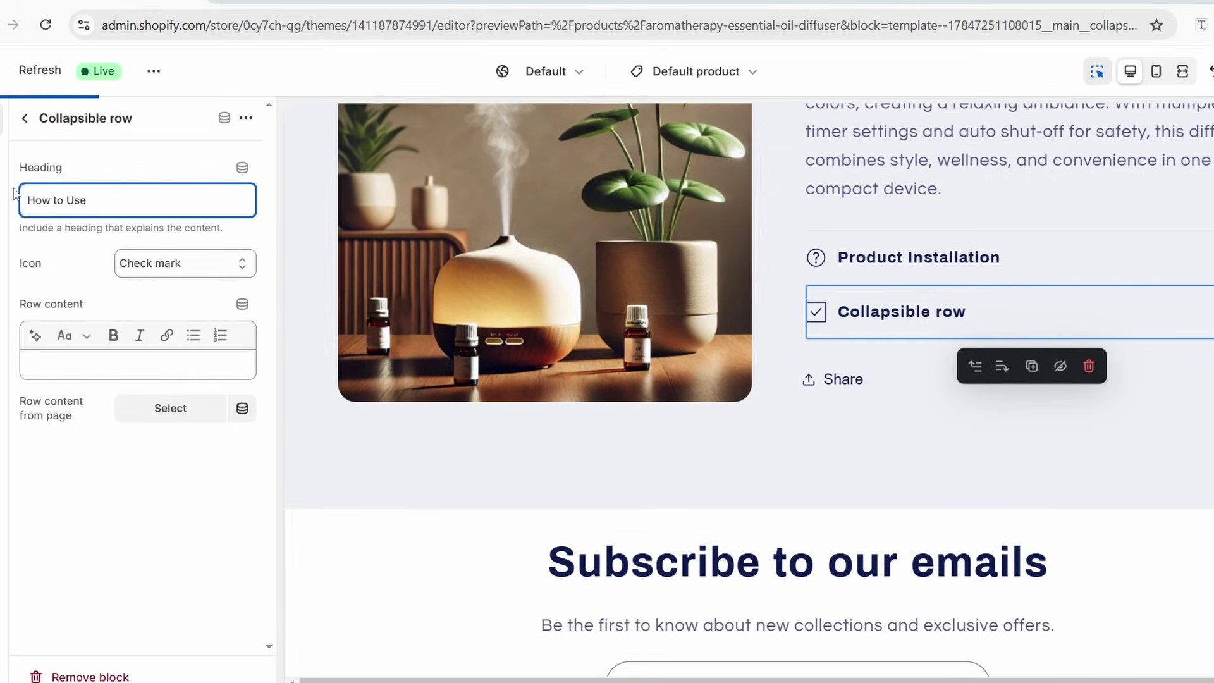
{"action": "left_click", "coordinate": [184, 263]}
{"action": "scroll", "coordinate": [170, 474], "scroll_direction": "down", "scroll_amount": 5}
{"action": "left_click", "coordinate": [163, 593]}
Add a 'Maintenance and Care' collapsible row with a Question mark icon below How to Use
{"action": "left_click", "coordinate": [1032, 342]}
{"action": "left_click", "coordinate": [1032, 342]}
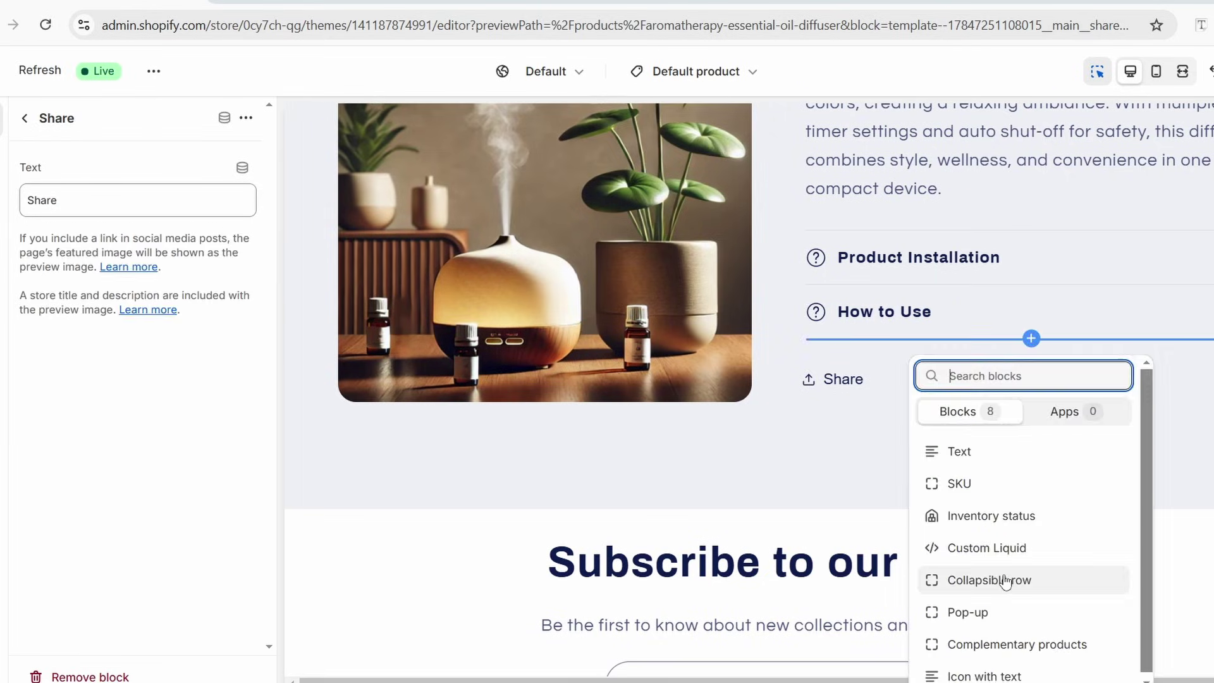
{"action": "left_click", "coordinate": [1000, 577]}
{"action": "left_click_drag", "start_coordinate": [187, 200], "coordinate": [3, 203]}
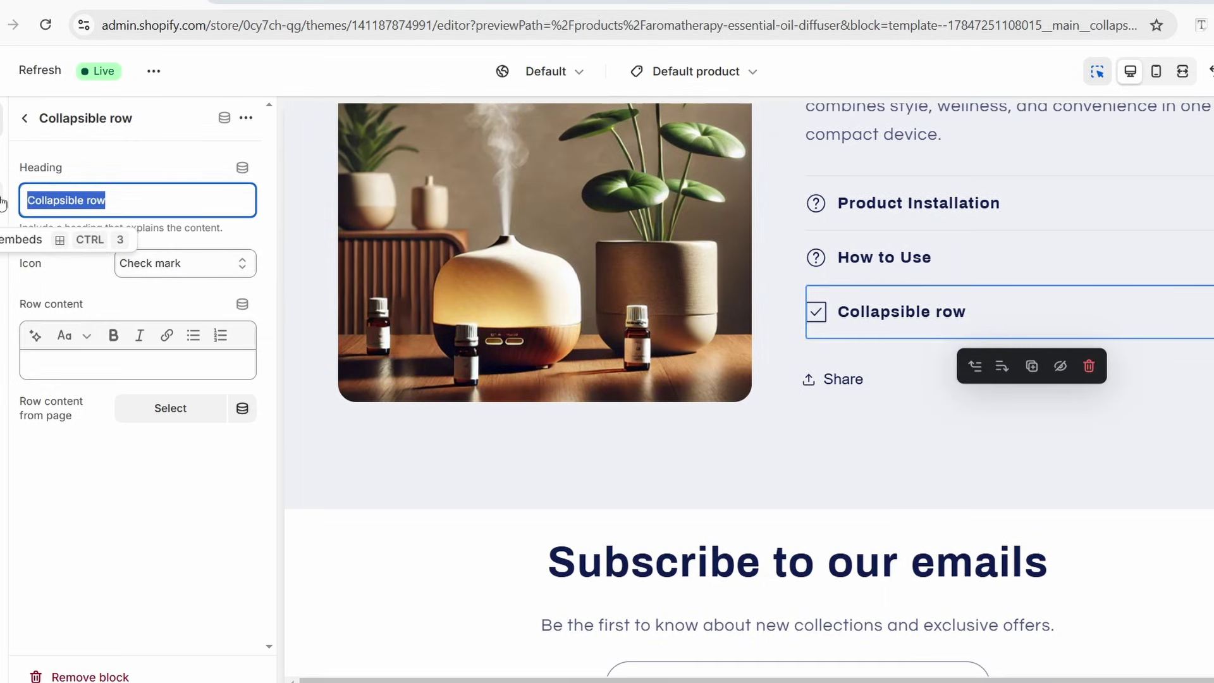
{"action": "type", "text": "Maintenance and Care"}
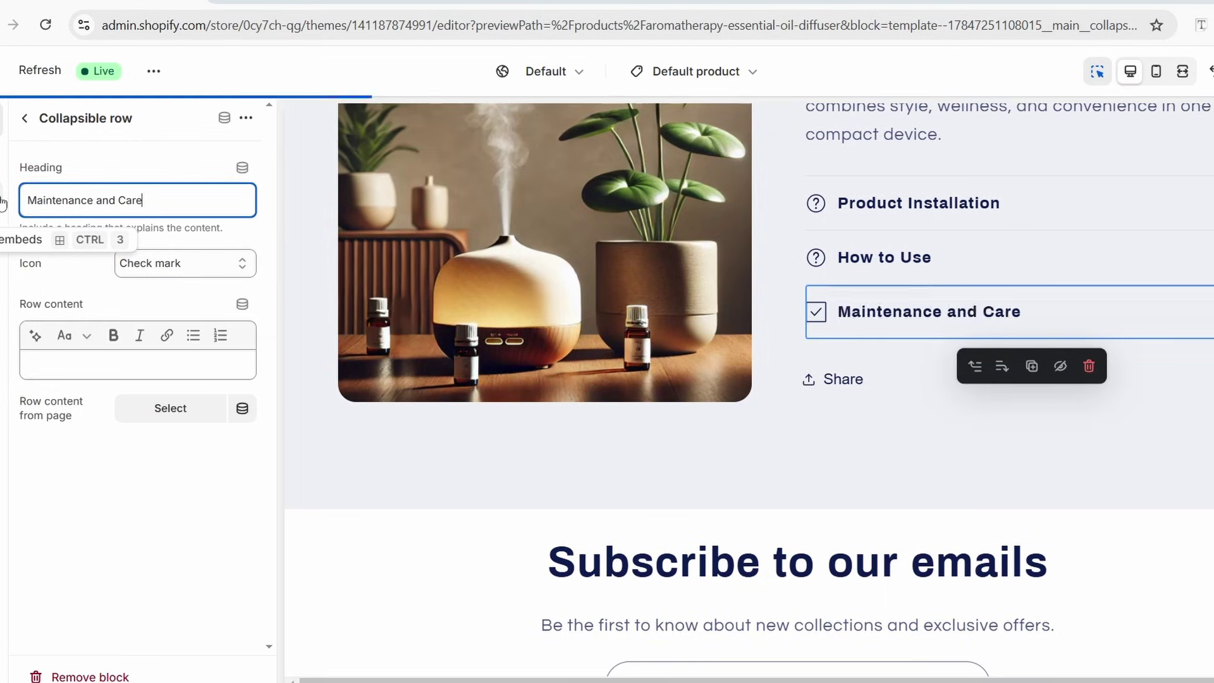
{"action": "left_click", "coordinate": [183, 263]}
{"action": "left_click", "coordinate": [177, 593]}
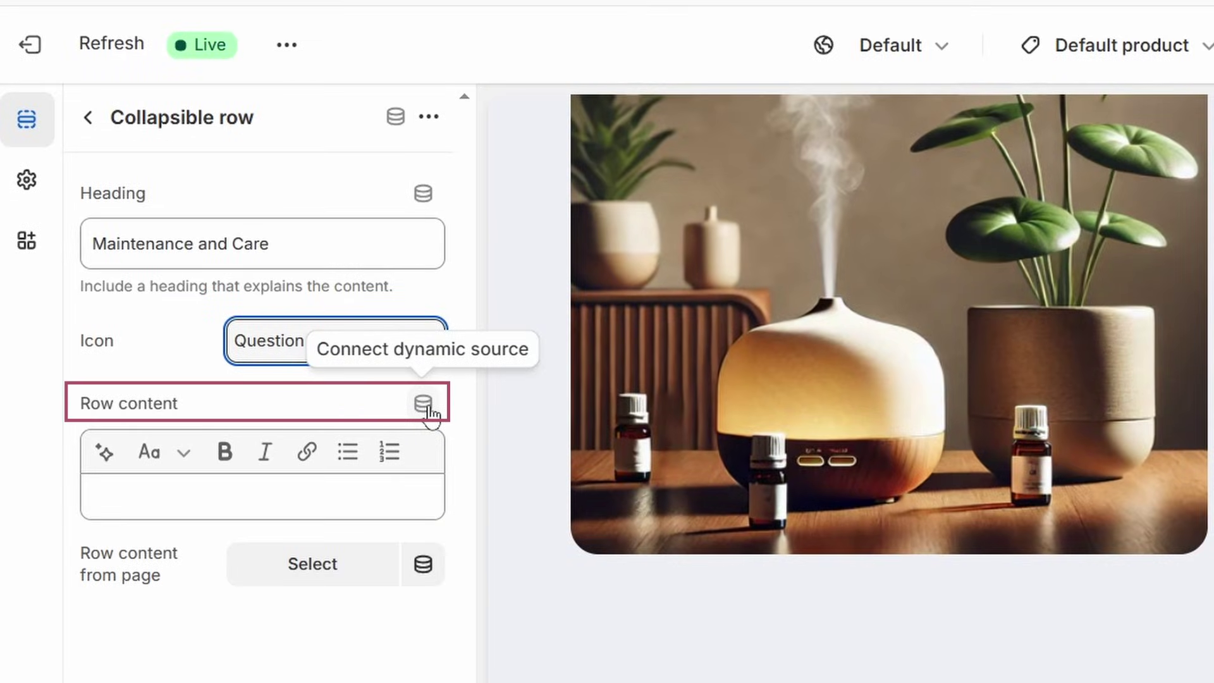
Connect the collapsible row's content to the product's Maintenance and Care metafield
{"action": "left_click", "coordinate": [423, 403]}
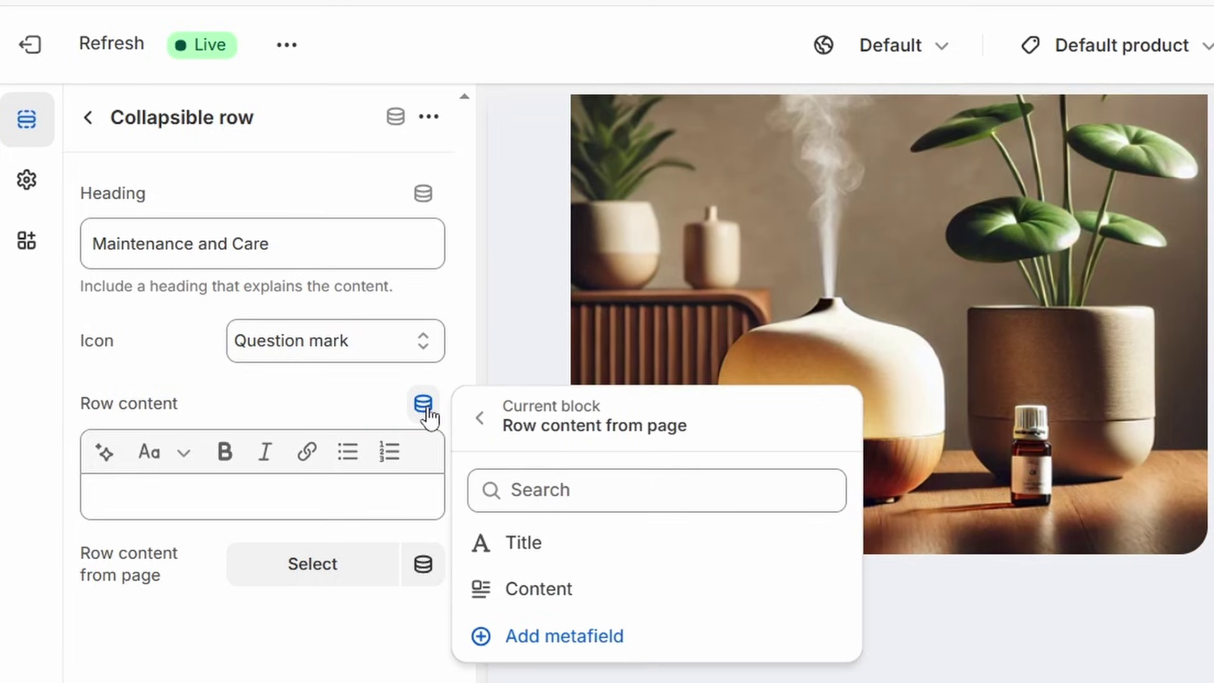
{"action": "left_click", "coordinate": [481, 418]}
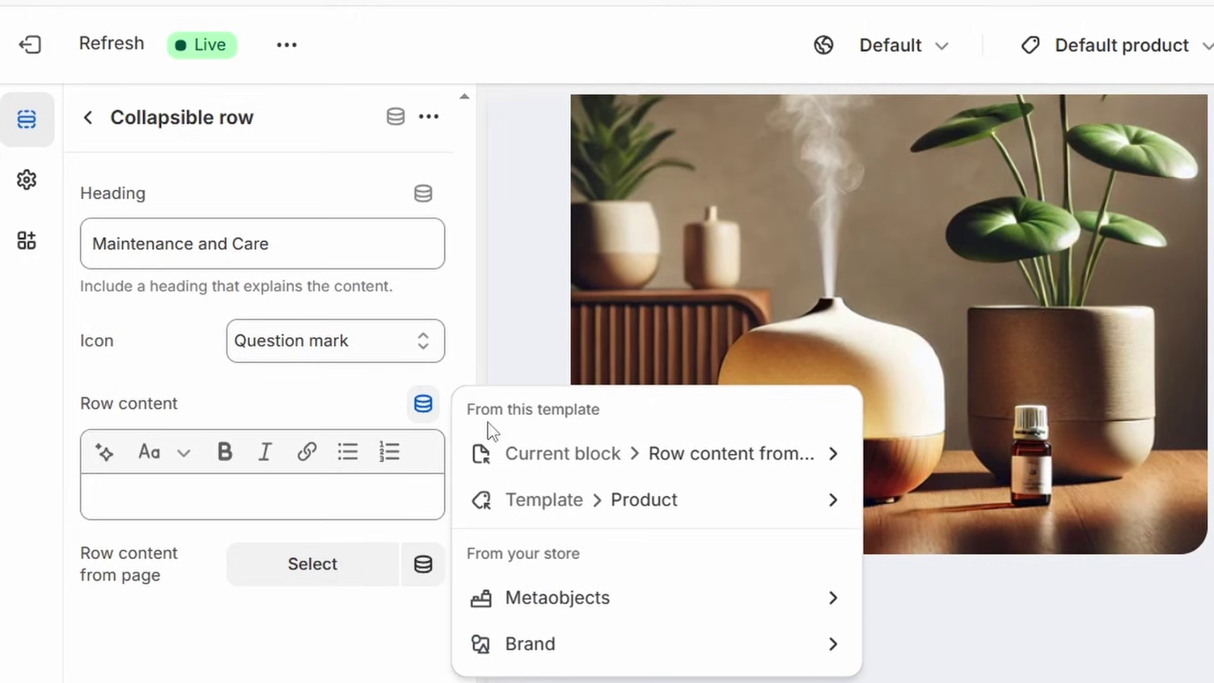
{"action": "left_click", "coordinate": [717, 511]}
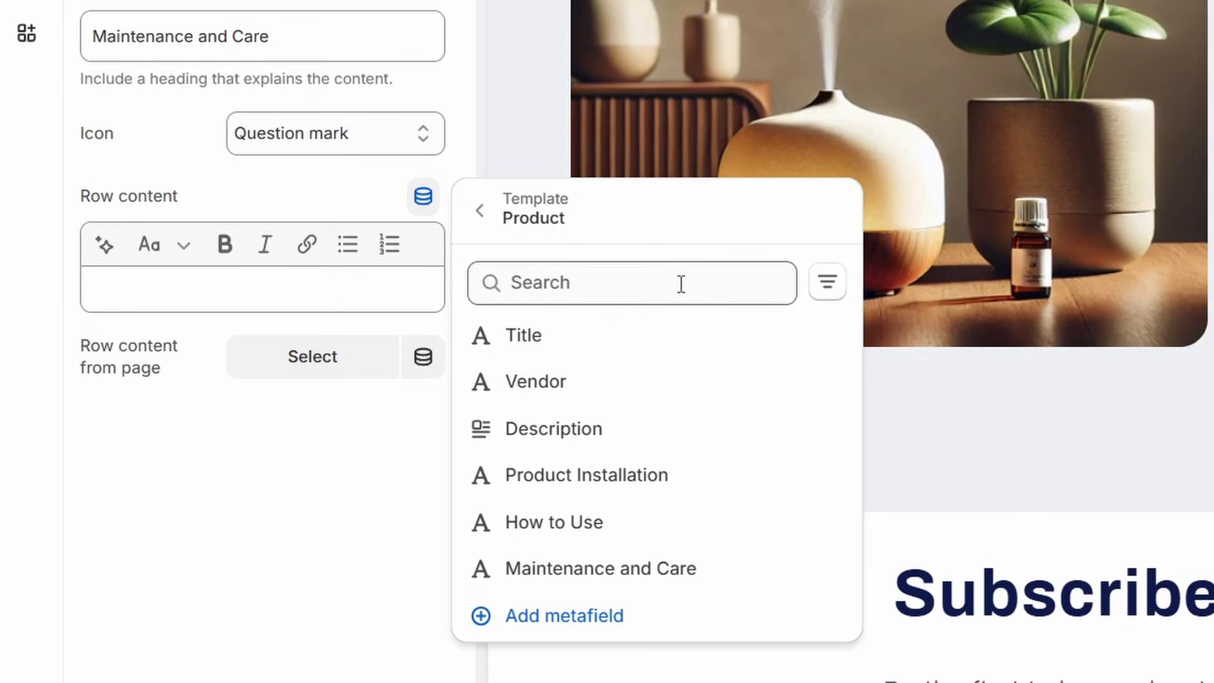
{"action": "left_click", "coordinate": [694, 586]}
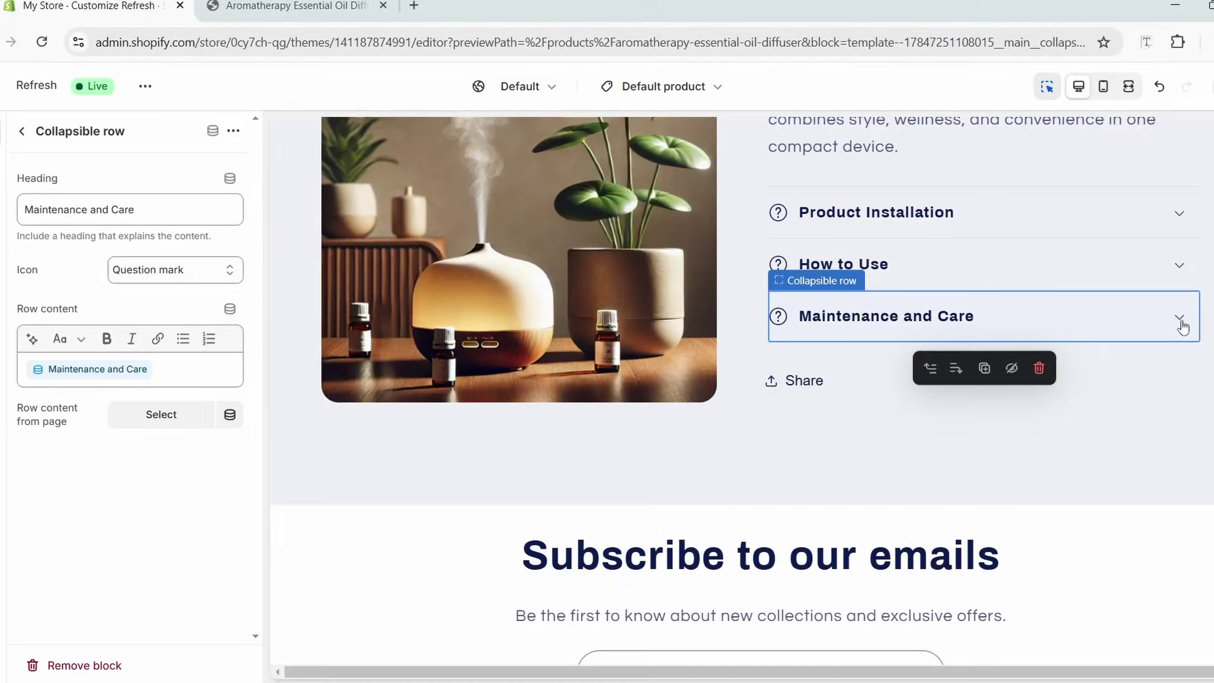
Preview the Maintenance and Care row, then link the How to Use row to its metafield
{"action": "left_click", "coordinate": [1181, 317]}
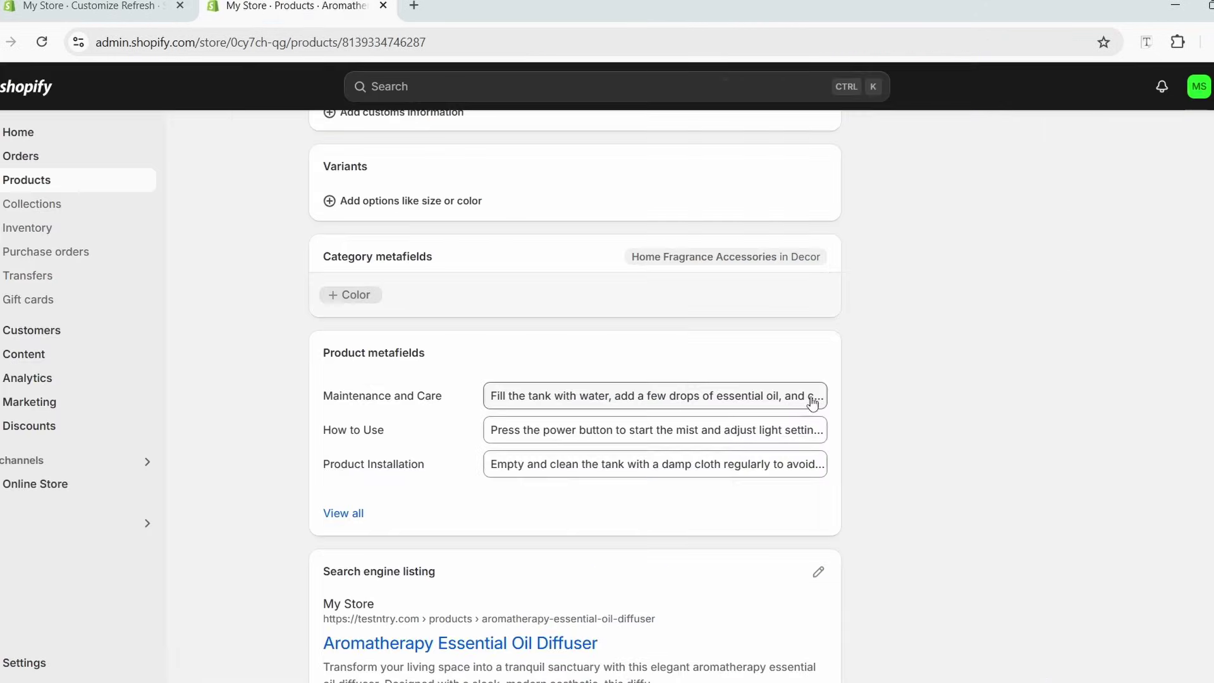
{"action": "left_click", "coordinate": [813, 401]}
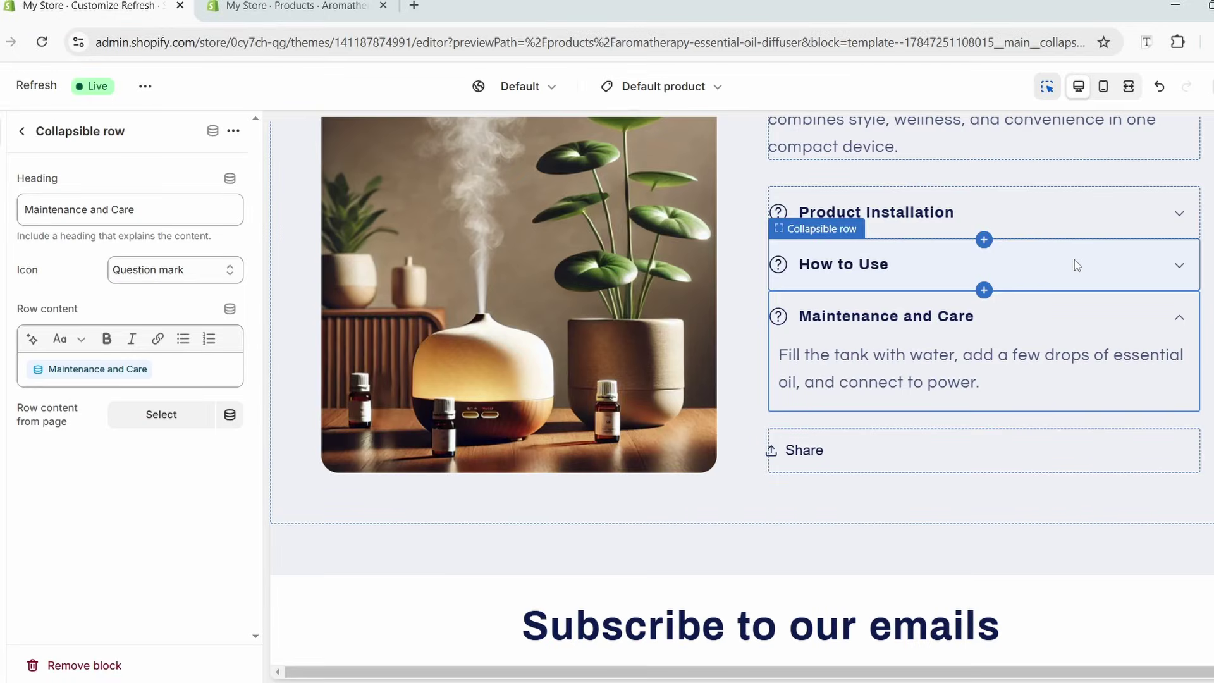
{"action": "left_click", "coordinate": [882, 272]}
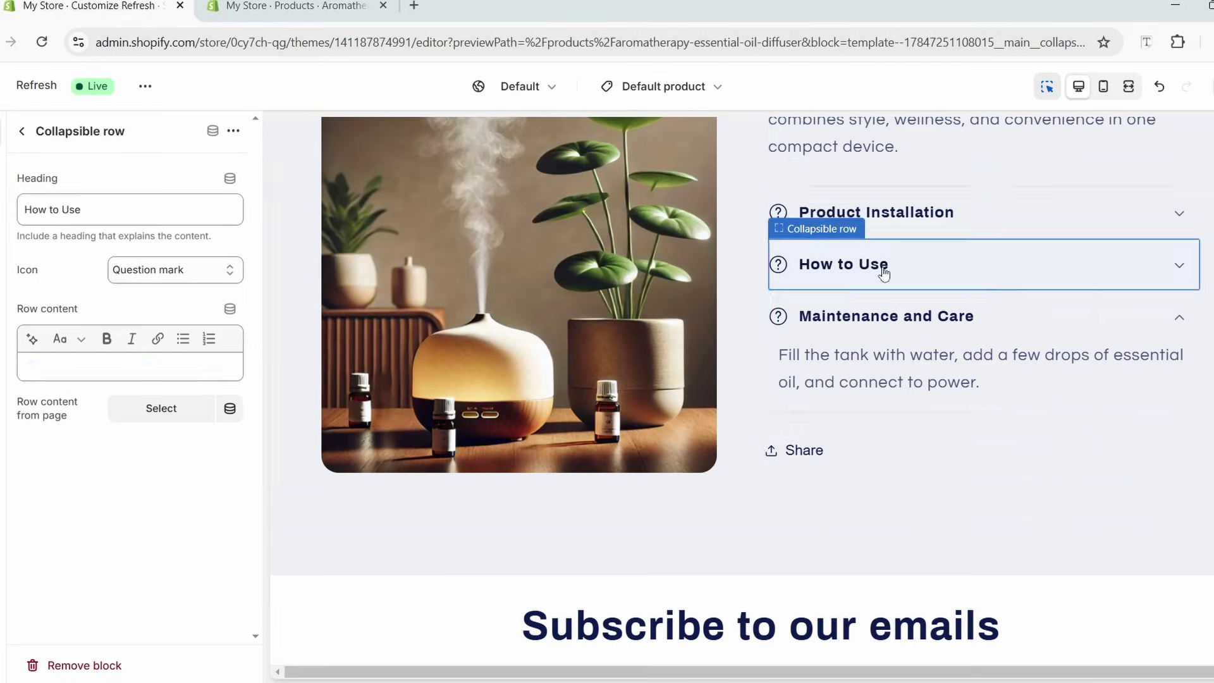
{"action": "left_click", "coordinate": [230, 309]}
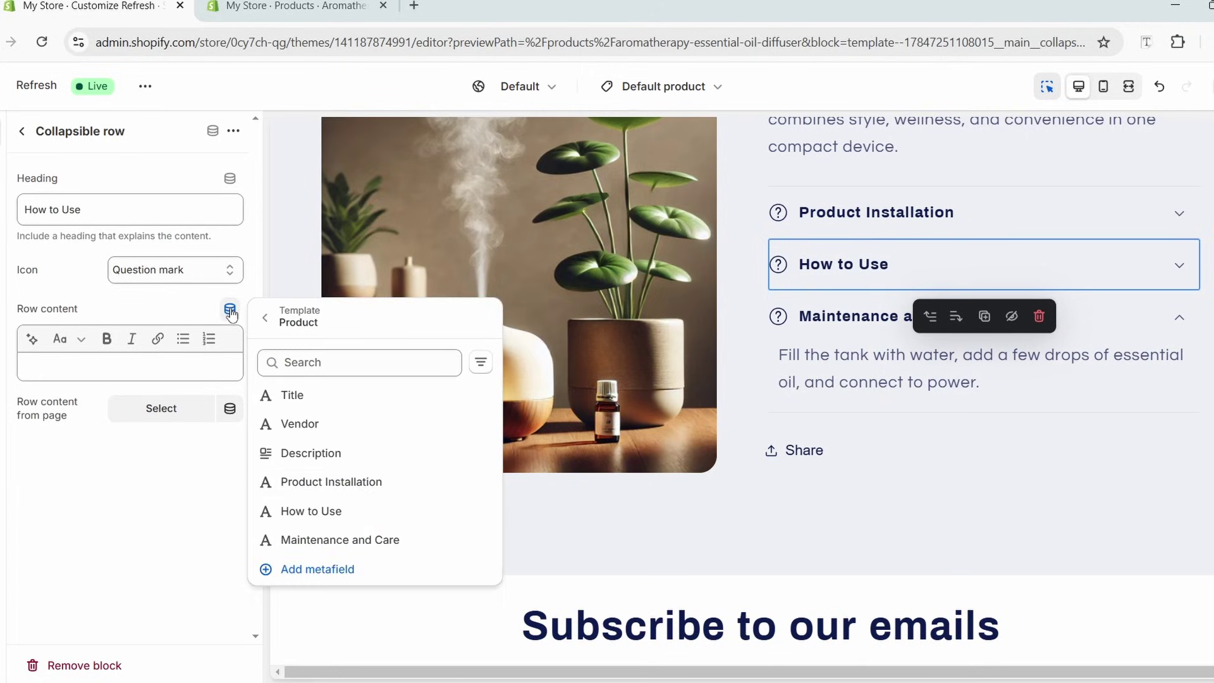
{"action": "left_click", "coordinate": [356, 517]}
Link the Product Installation row to its metafield, preview both rows, and save the template
{"action": "left_click", "coordinate": [957, 288]}
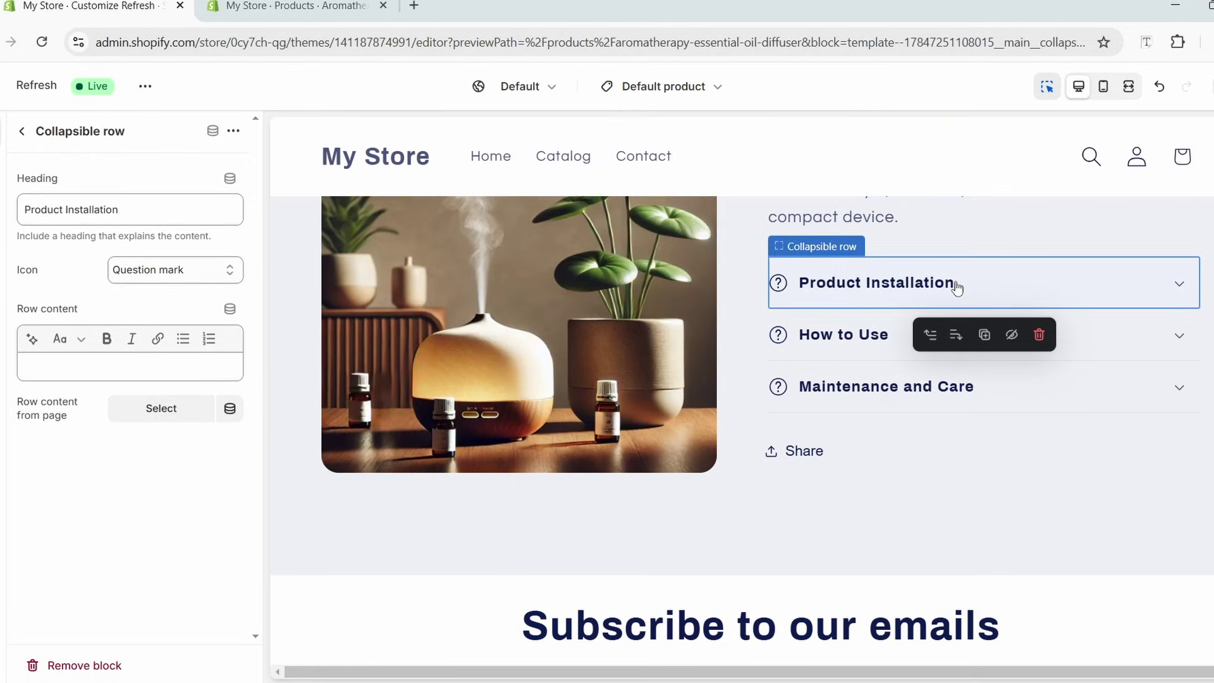
{"action": "left_click", "coordinate": [229, 309]}
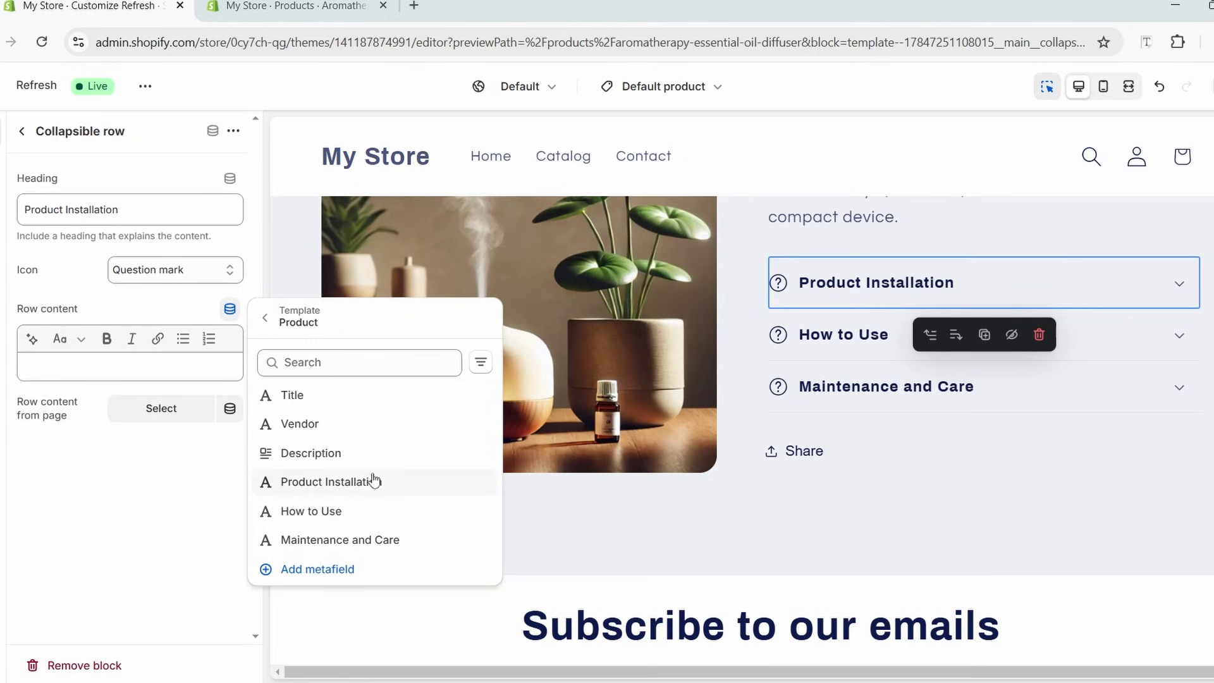
{"action": "left_click", "coordinate": [373, 482]}
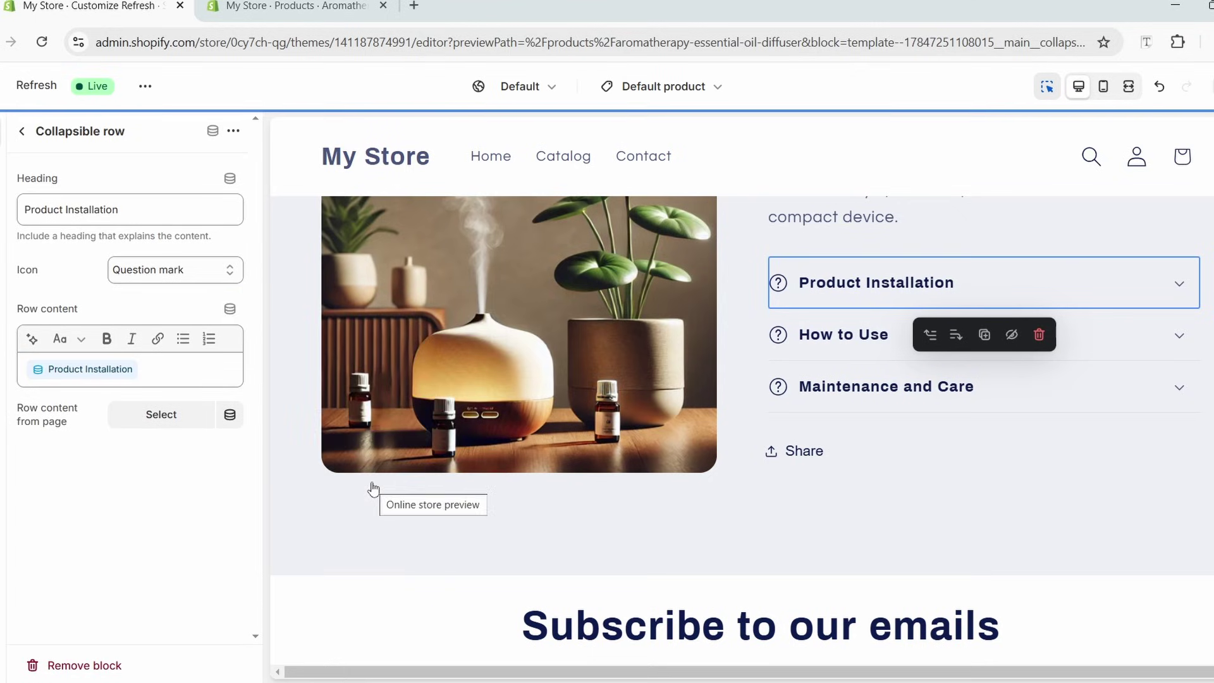
{"action": "left_click", "coordinate": [1180, 286]}
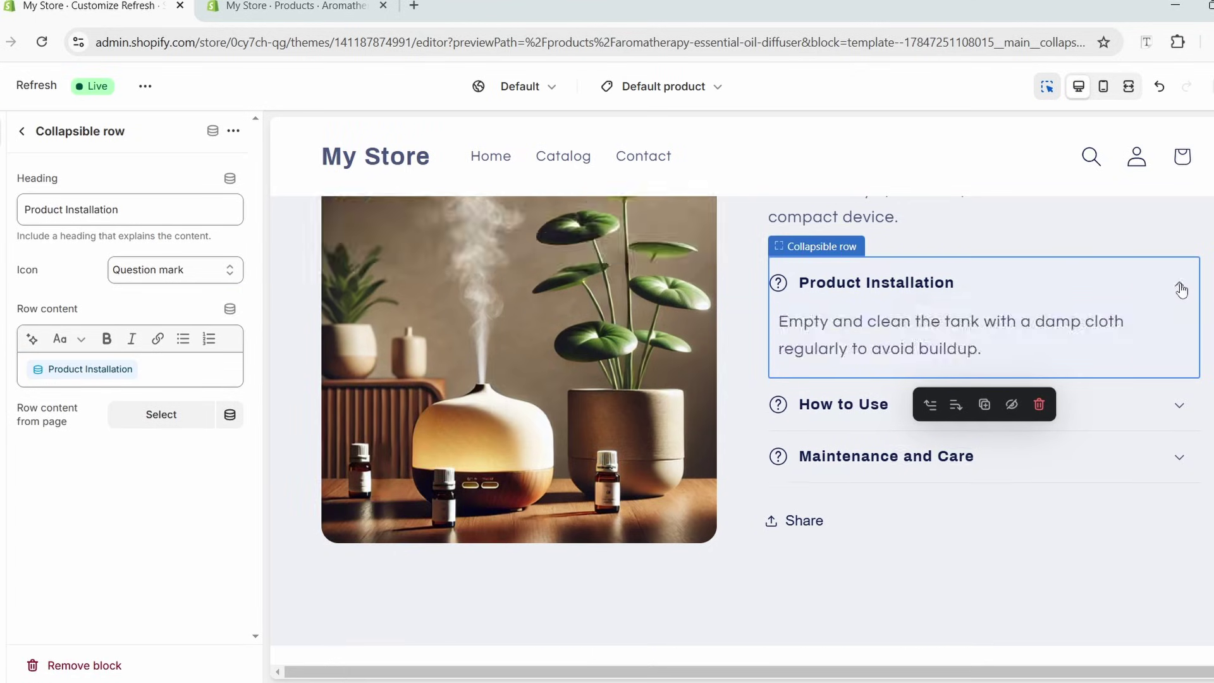
{"action": "left_click", "coordinate": [1180, 411]}
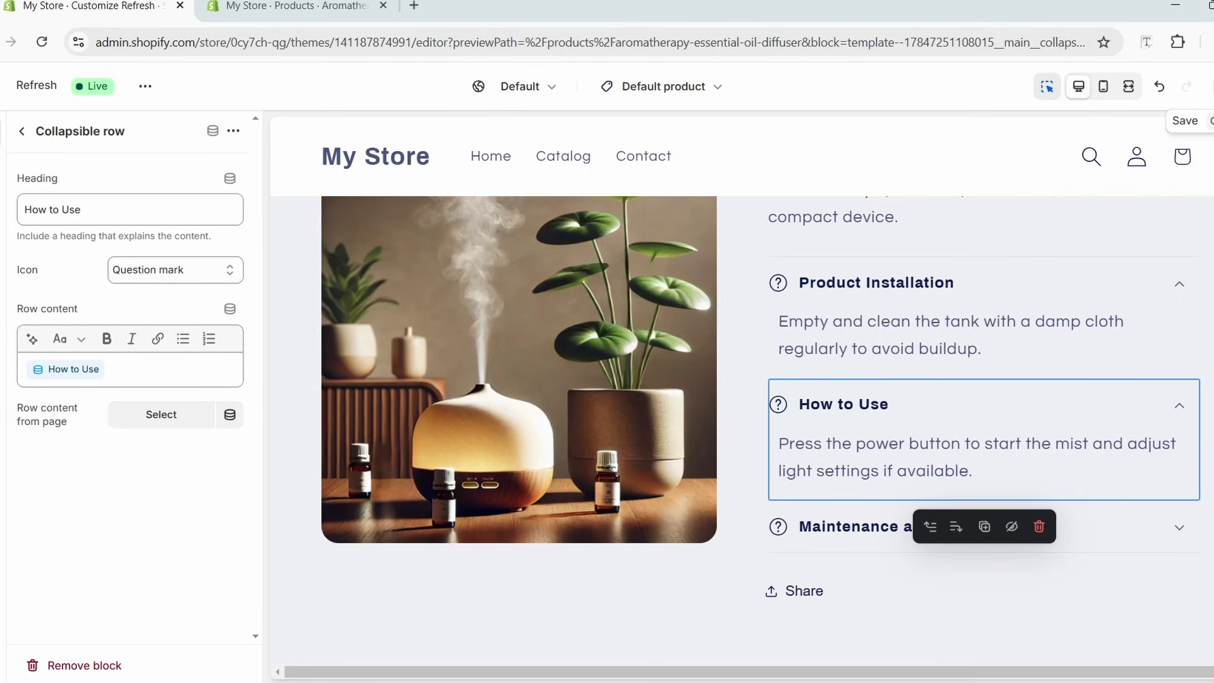
{"action": "left_click", "coordinate": [1209, 86]}
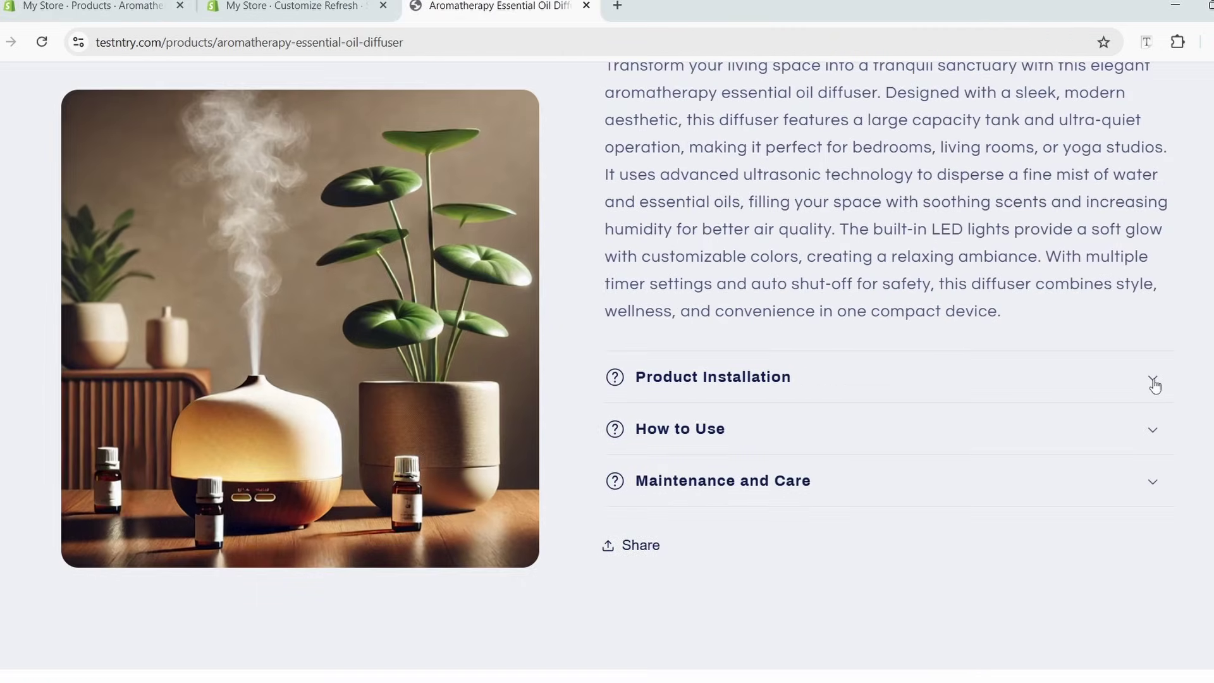
Expand the diffuser's three storefront accordions to check their text, then return to admin Products
{"action": "left_click", "coordinate": [1155, 383]}
{"action": "left_click", "coordinate": [1153, 500]}
{"action": "left_click", "coordinate": [1151, 621]}
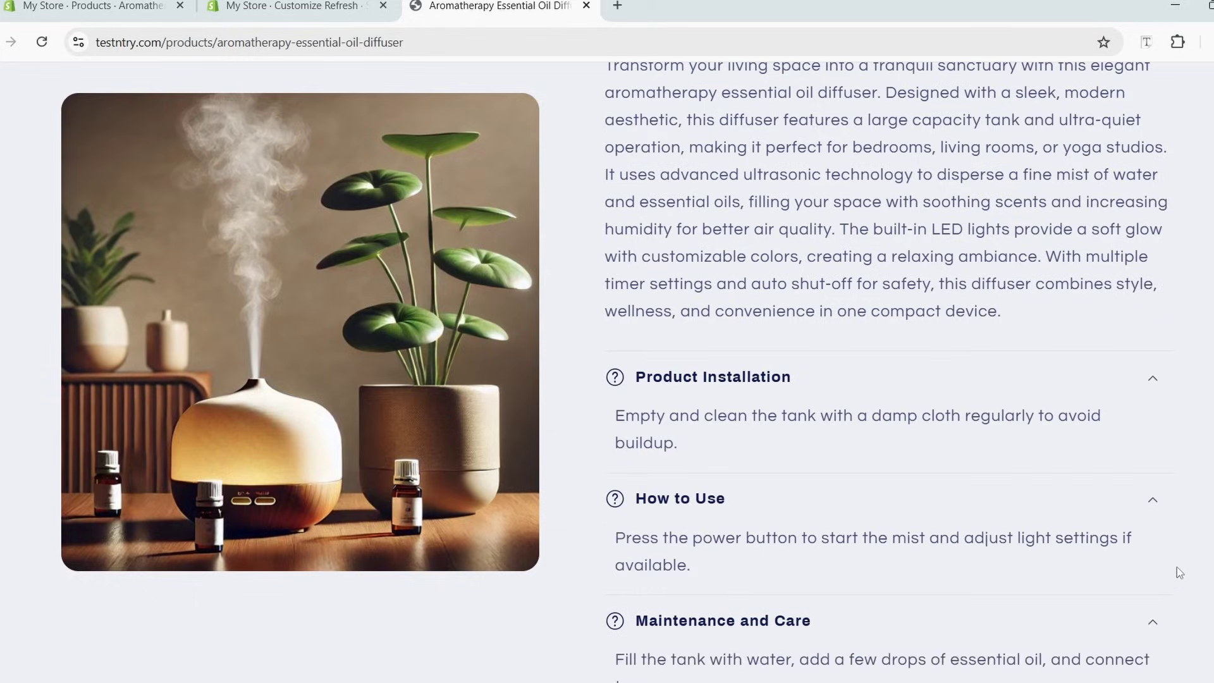
{"action": "scroll", "coordinate": [1178, 567], "scroll_direction": "down", "scroll_amount": 4}
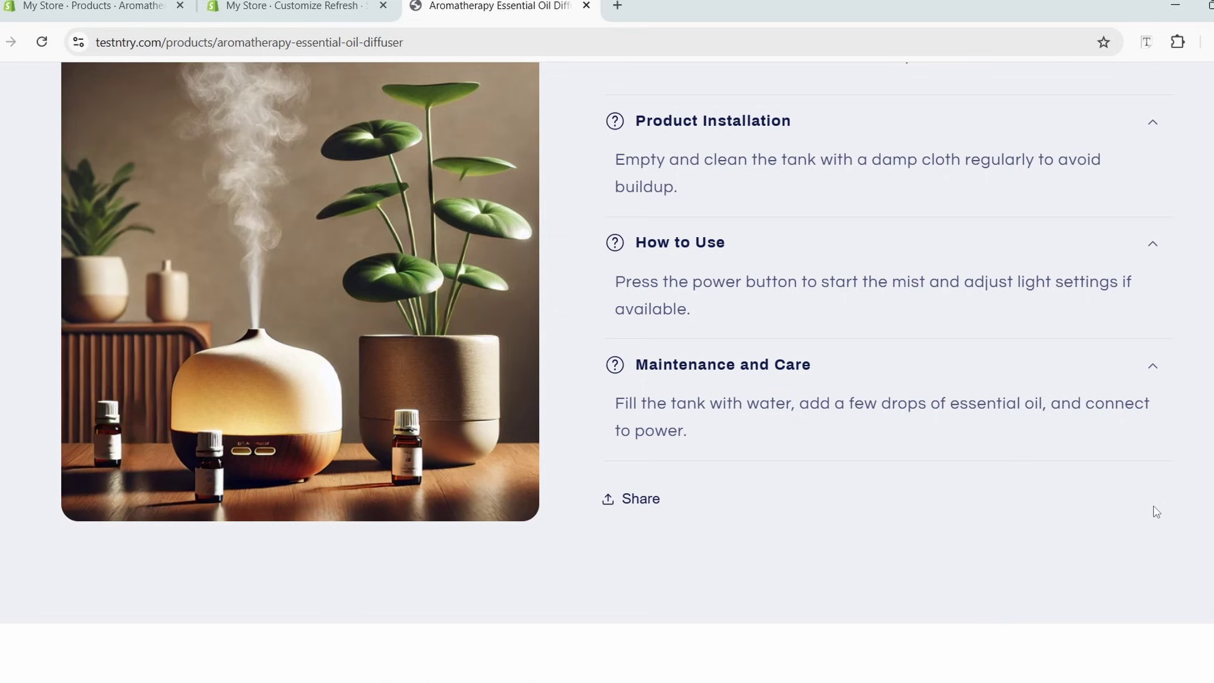
{"action": "left_click", "coordinate": [95, 6]}
{"action": "left_click", "coordinate": [331, 141]}
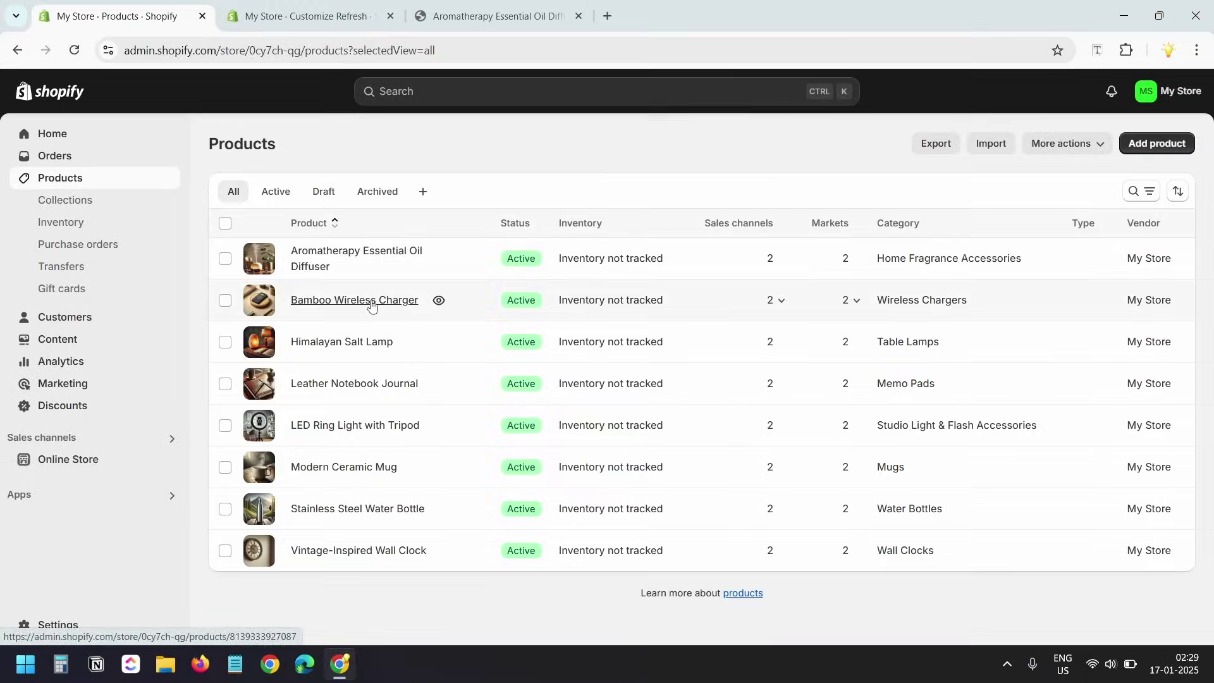
Paste text into the Bamboo Wireless Charger's Maintenance and Care, How to Use and Product Installation metafields and save it
{"action": "left_click", "coordinate": [372, 304]}
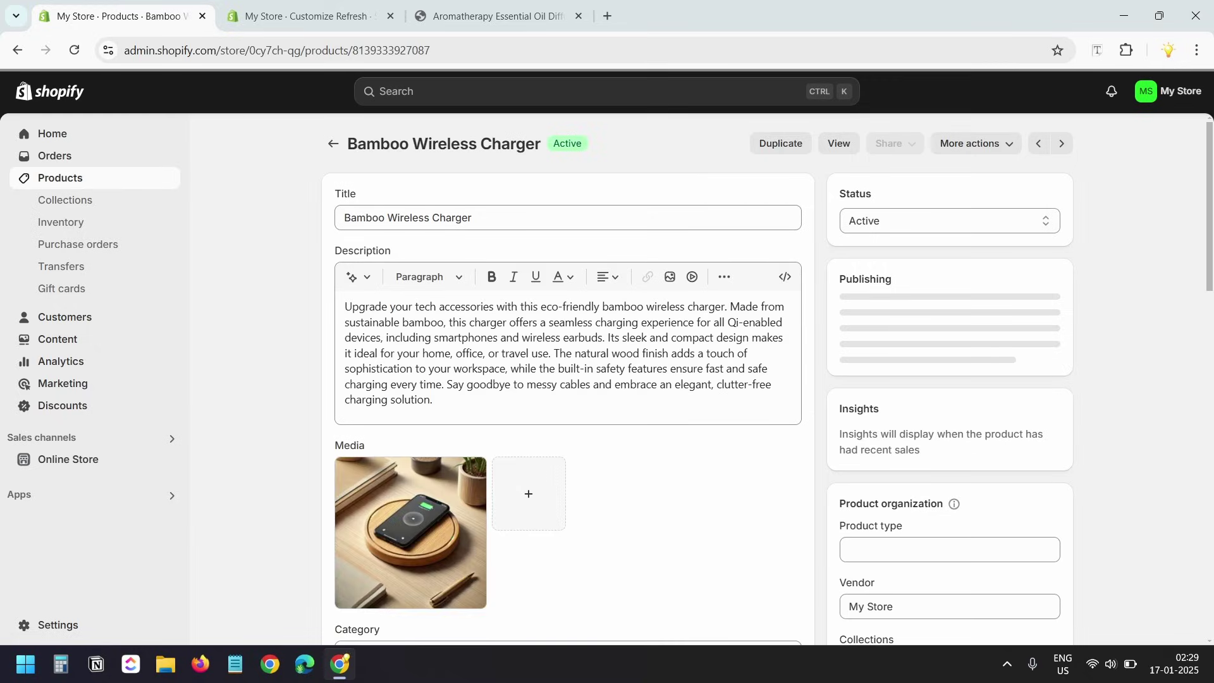
{"action": "scroll", "coordinate": [721, 292], "scroll_direction": "down", "scroll_amount": 15}
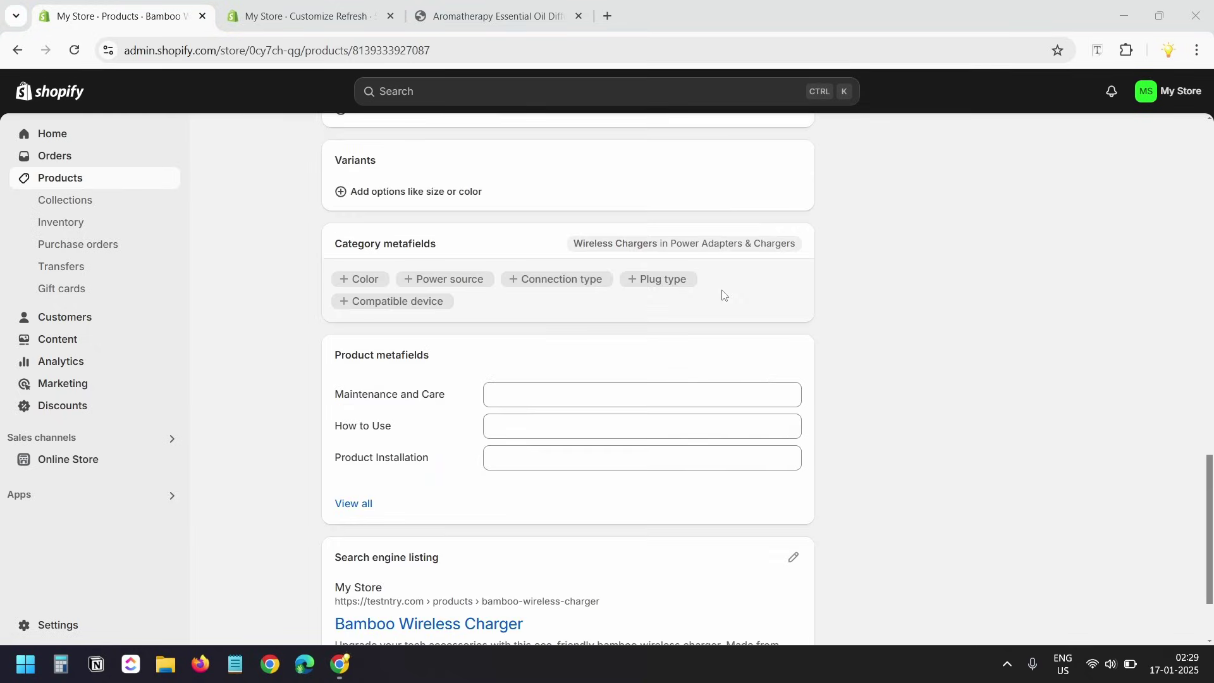
{"action": "left_click", "coordinate": [537, 397]}
{"action": "type", "text": "Plug the charger into a power source using the provided cable."}
{"action": "left_click", "coordinate": [566, 432]}
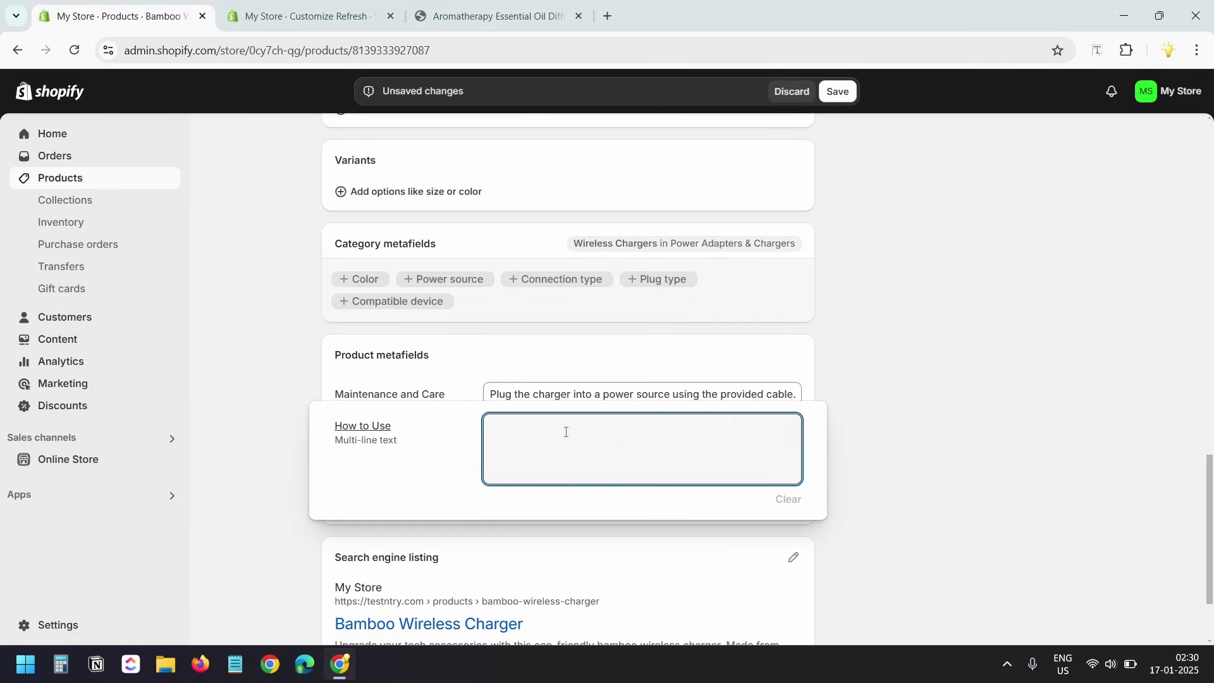
{"action": "type", "text": "Place a compatible device on the pad for charging. Ensure proper alignment."}
{"action": "left_click", "coordinate": [569, 457]}
{"action": "type", "text": "Wipe the surface with a dry cloth to remove dust and maintain efficiency."}
{"action": "left_click", "coordinate": [1120, 478]}
{"action": "scroll", "coordinate": [1120, 478], "scroll_direction": "down", "scroll_amount": 2}
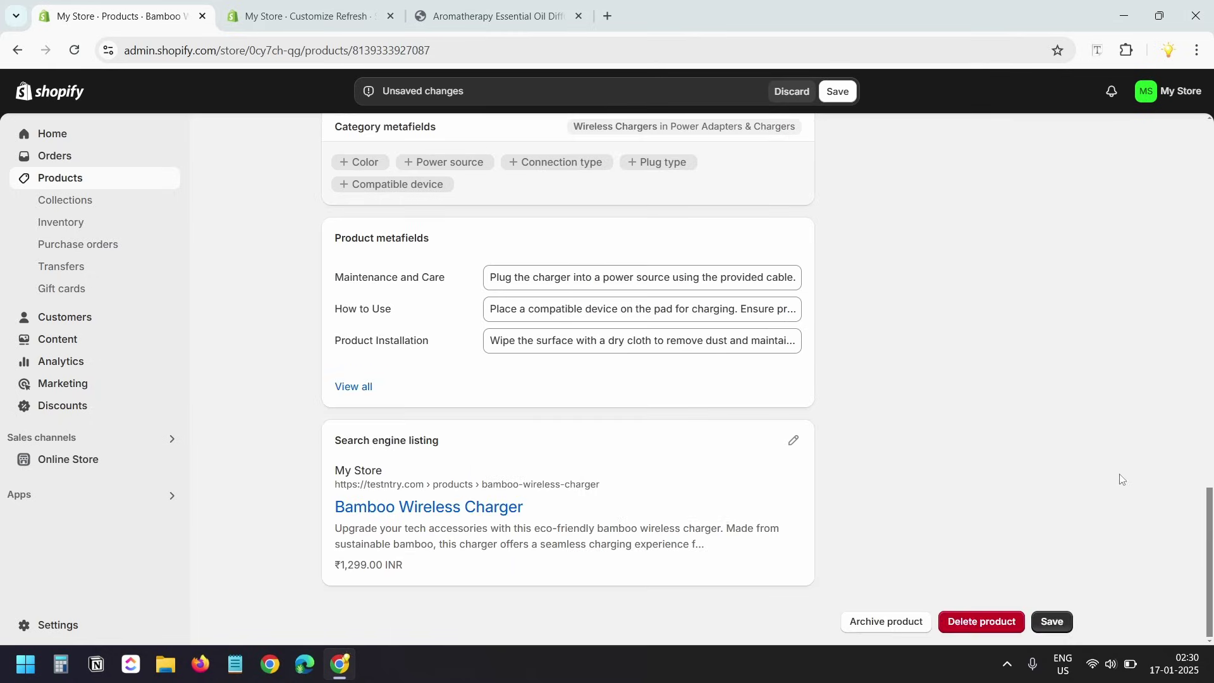
{"action": "left_click", "coordinate": [1051, 621]}
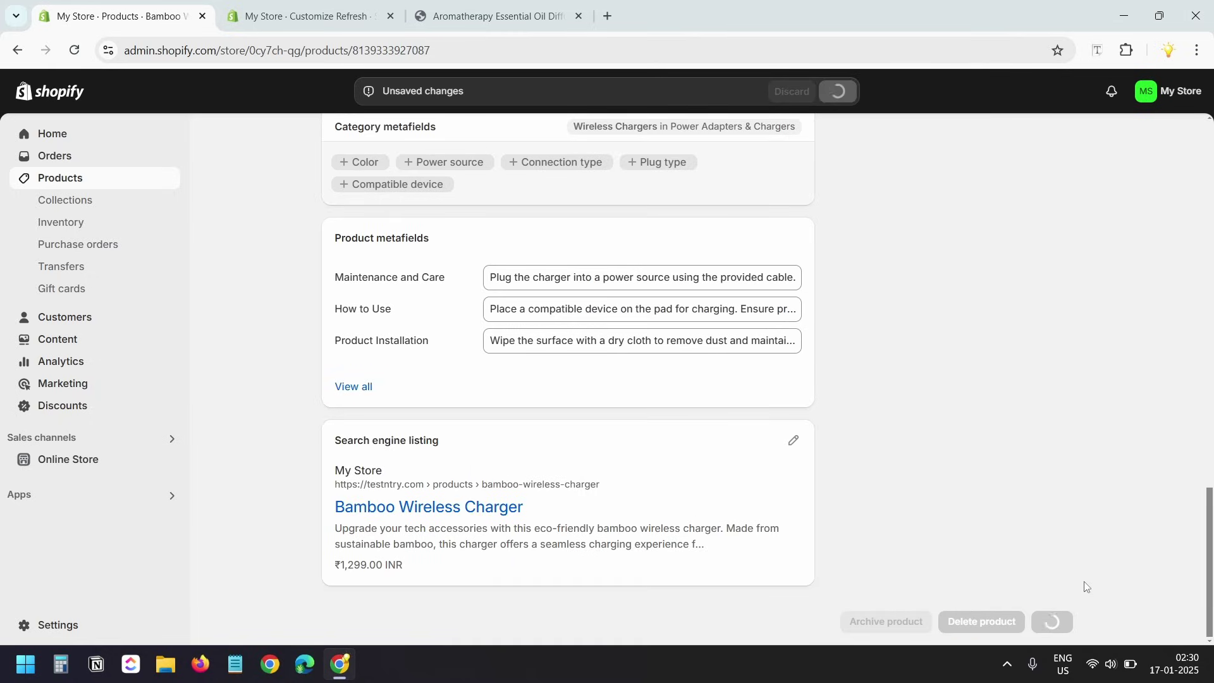
View the charger on the storefront and expand its three accordions to confirm the text
{"action": "scroll", "coordinate": [1085, 583], "scroll_direction": "up", "scroll_amount": 15}
{"action": "left_click", "coordinate": [841, 146]}
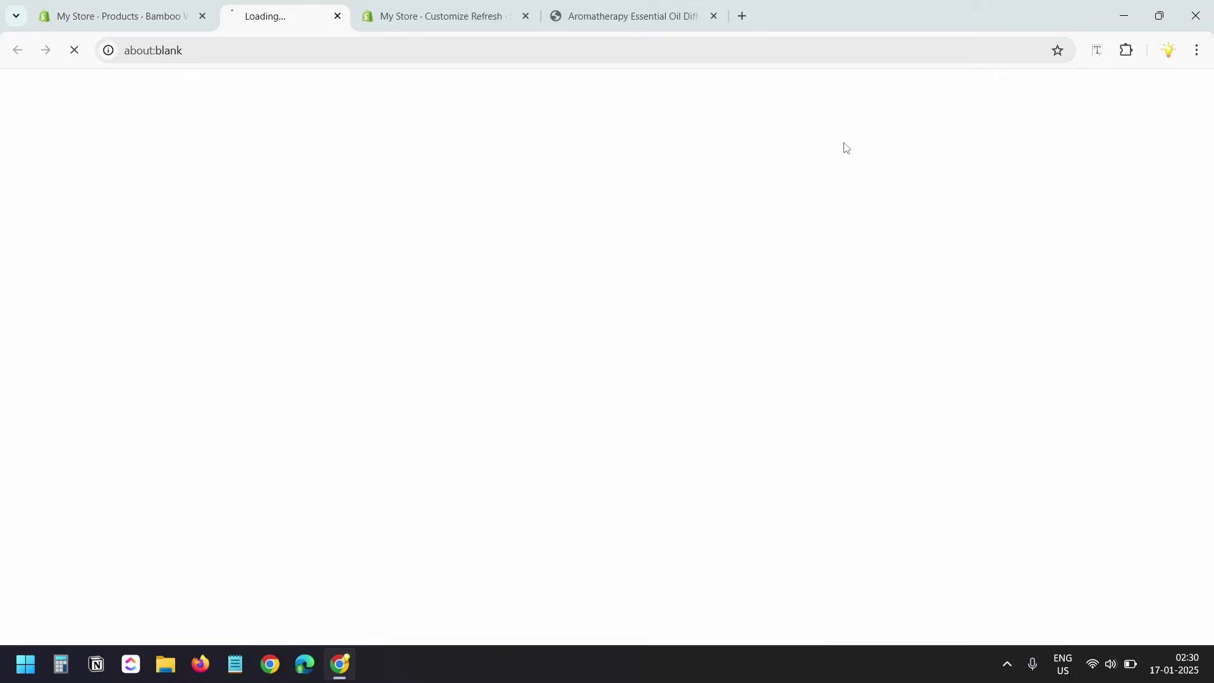
{"action": "scroll", "coordinate": [965, 285], "scroll_direction": "down", "scroll_amount": 6}
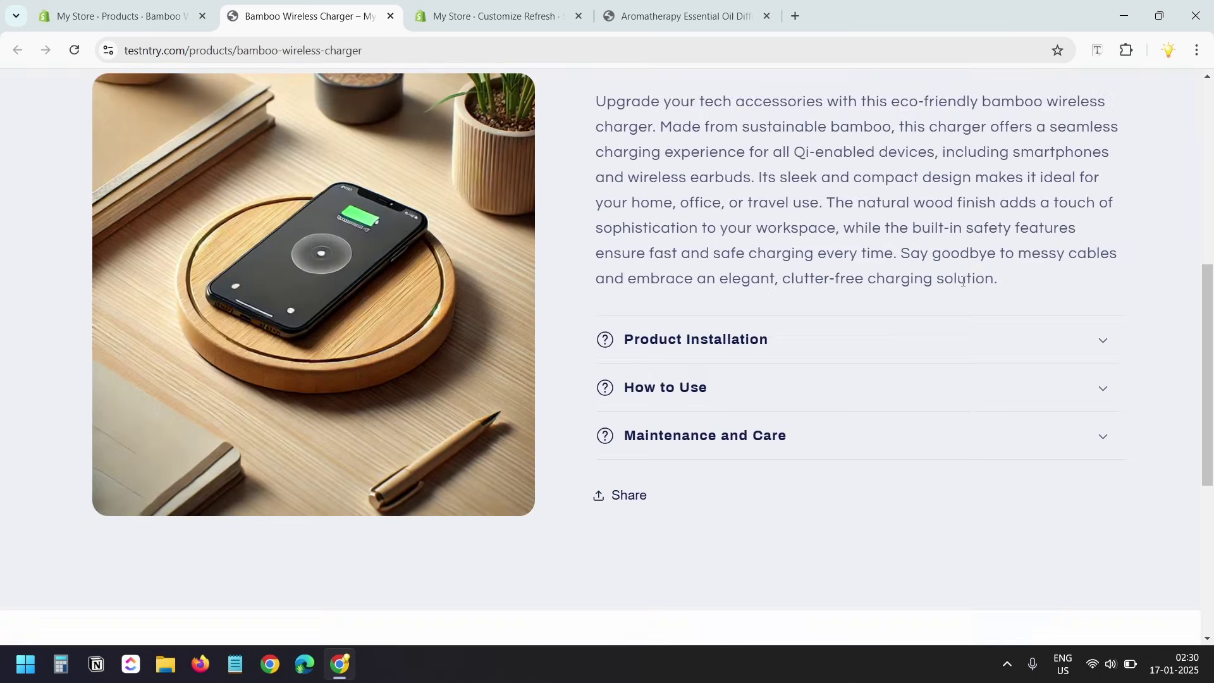
{"action": "left_click", "coordinate": [1080, 340]}
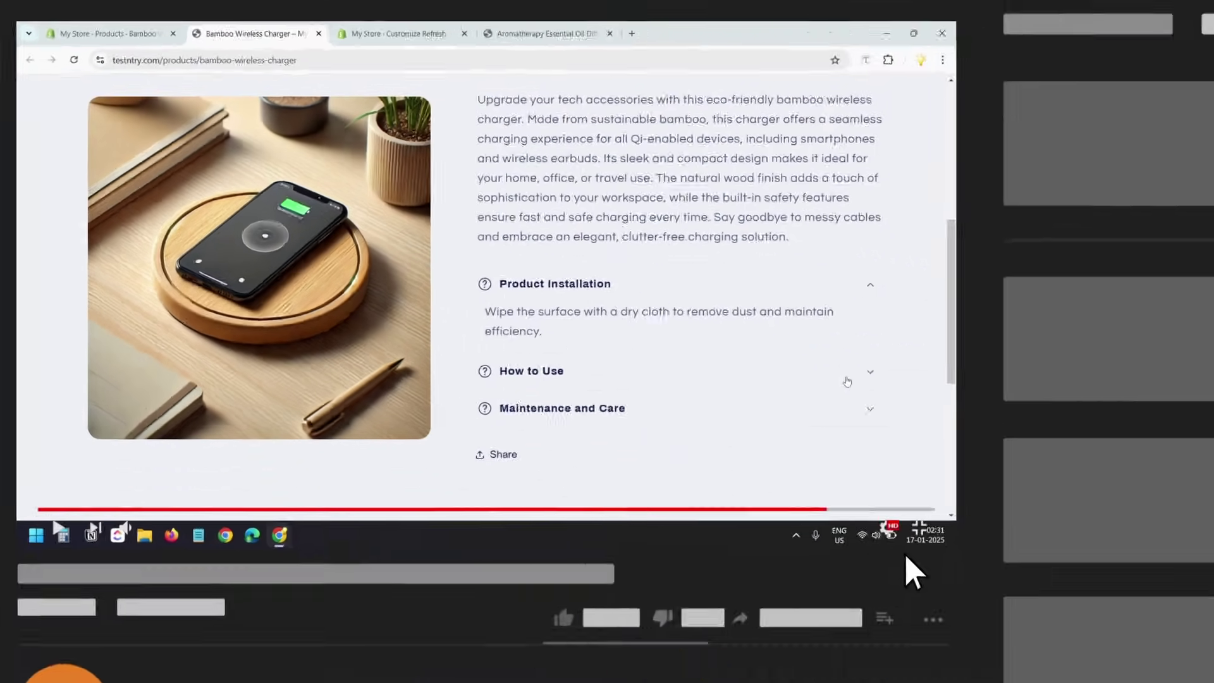
{"action": "left_click", "coordinate": [848, 373]}
{"action": "left_click", "coordinate": [848, 458]}
{"action": "scroll", "coordinate": [848, 442], "scroll_direction": "down", "scroll_amount": 3}
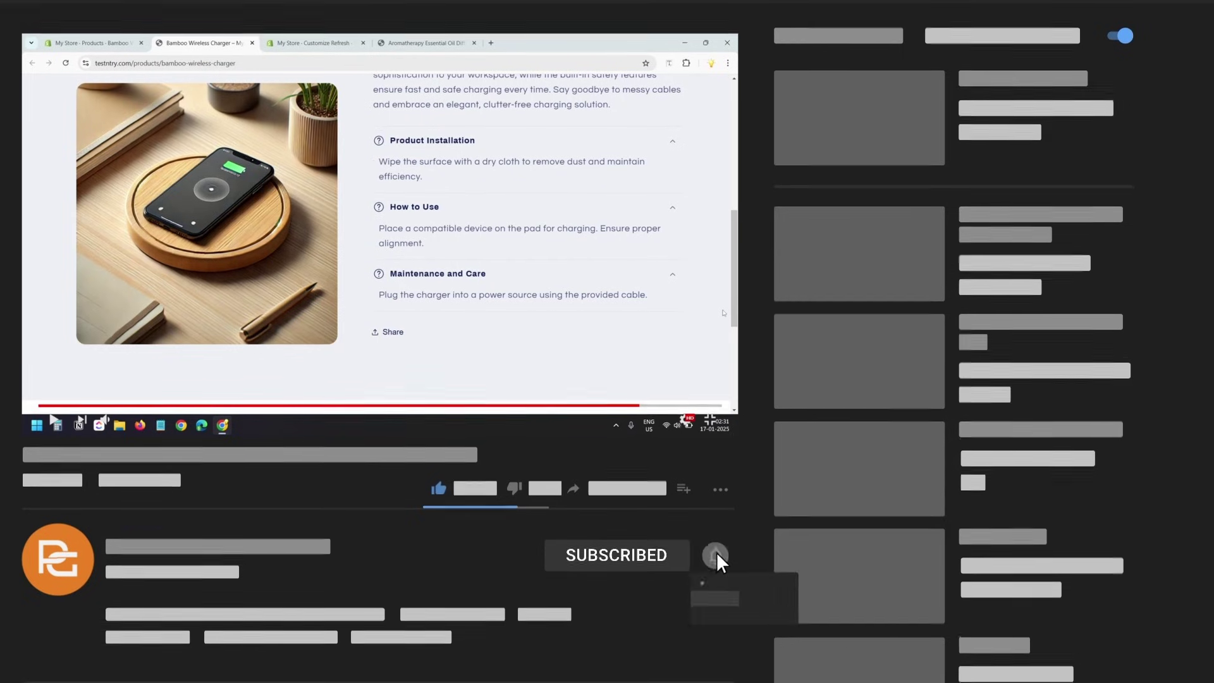